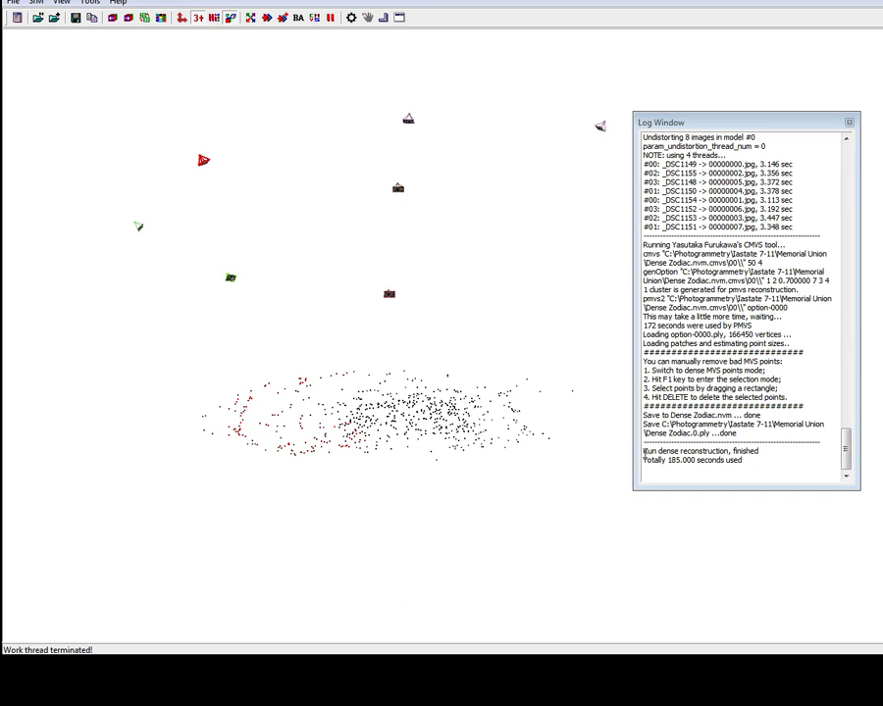
# Review the final lines of the dense reconstruction log and orbit the sparse model
pyautogui.moveTo(643, 452); pyautogui.dragTo(749, 469)
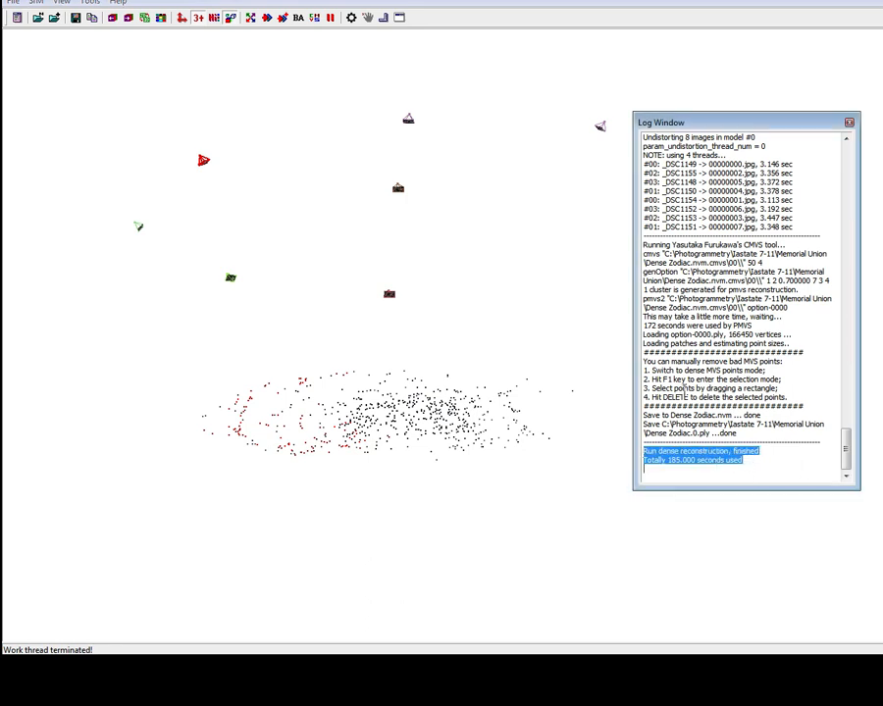
pyautogui.click(562, 315)
pyautogui.moveTo(566, 237); pyautogui.dragTo(543, 256, button='right')
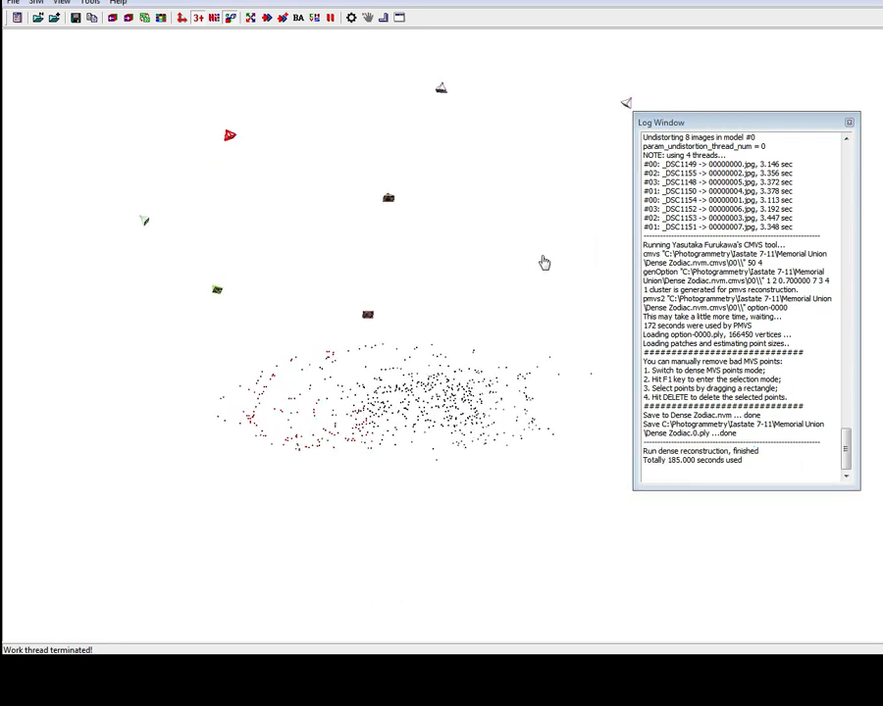
pyautogui.moveTo(543, 256); pyautogui.dragTo(531, 272)
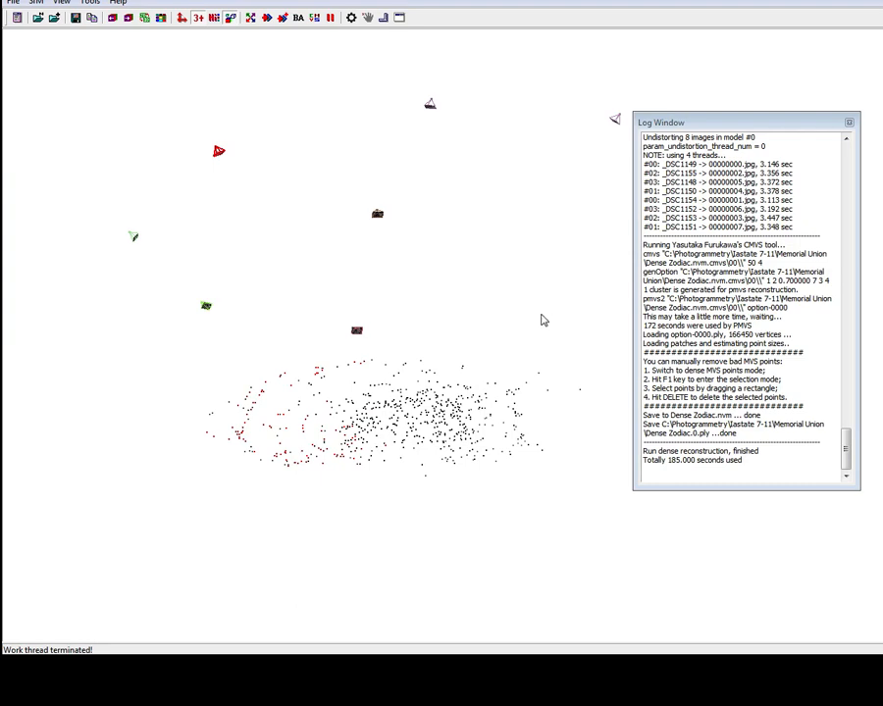
# Switch to the dense MVS points view and orbit around the reconstructed zodiac point cloud
pyautogui.press('Tab')
pyautogui.moveTo(496, 306); pyautogui.dragTo(499, 331)
pyautogui.moveTo(498, 331); pyautogui.dragTo(488, 485, button='right')
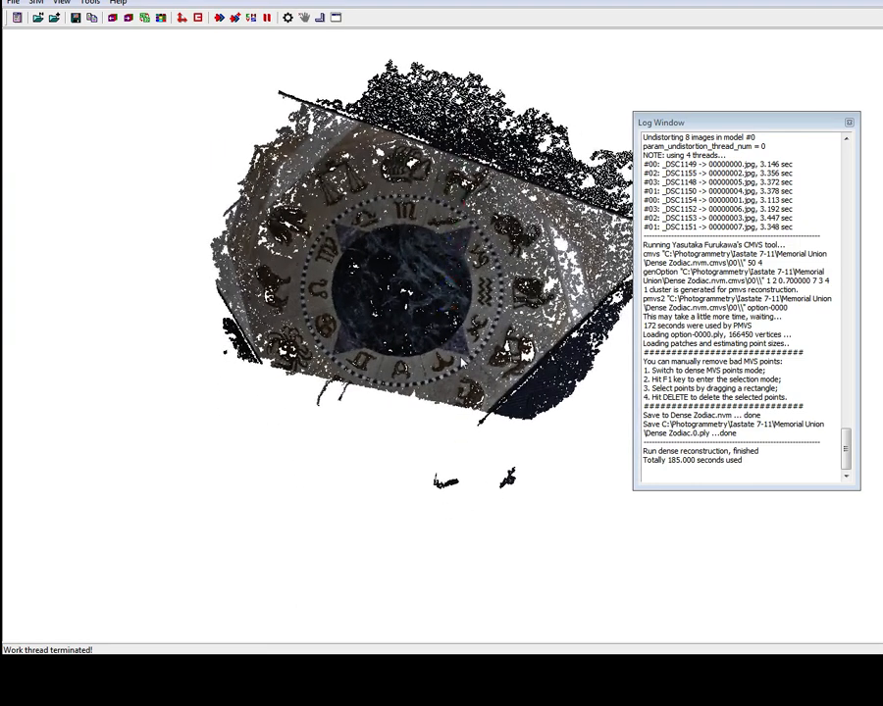
pyautogui.scroll(3, 459, 353)
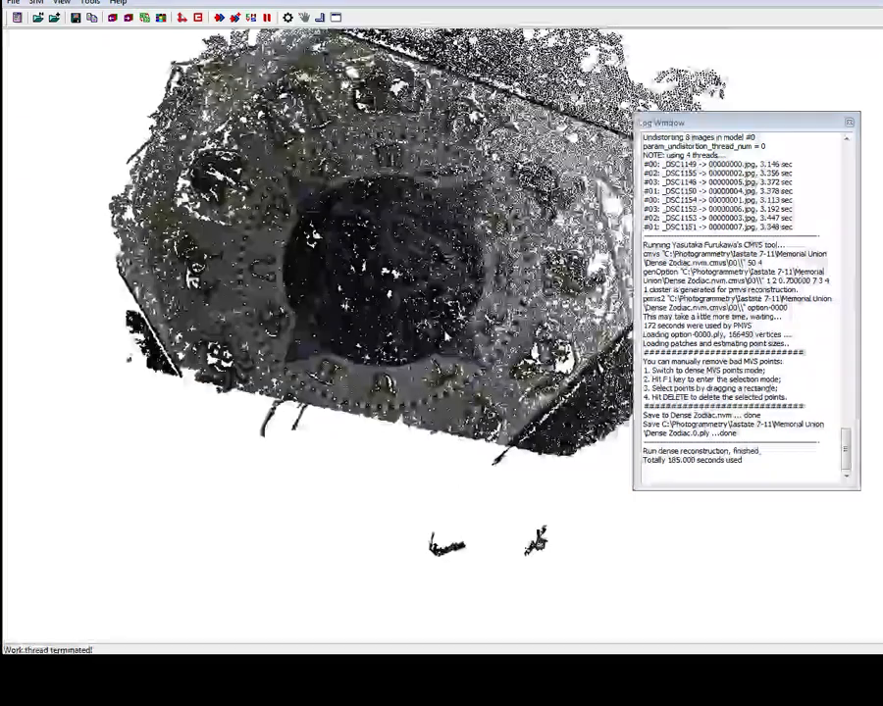
pyautogui.scroll(-1, 453, 343)
pyautogui.moveTo(453, 343)
pyautogui.mouseDown(button='right')
pyautogui.moveTo(438, 310)
pyautogui.moveTo(465, 230)
pyautogui.moveTo(526, 203)
pyautogui.moveTo(527, 182)
pyautogui.mouseUp(button='right')
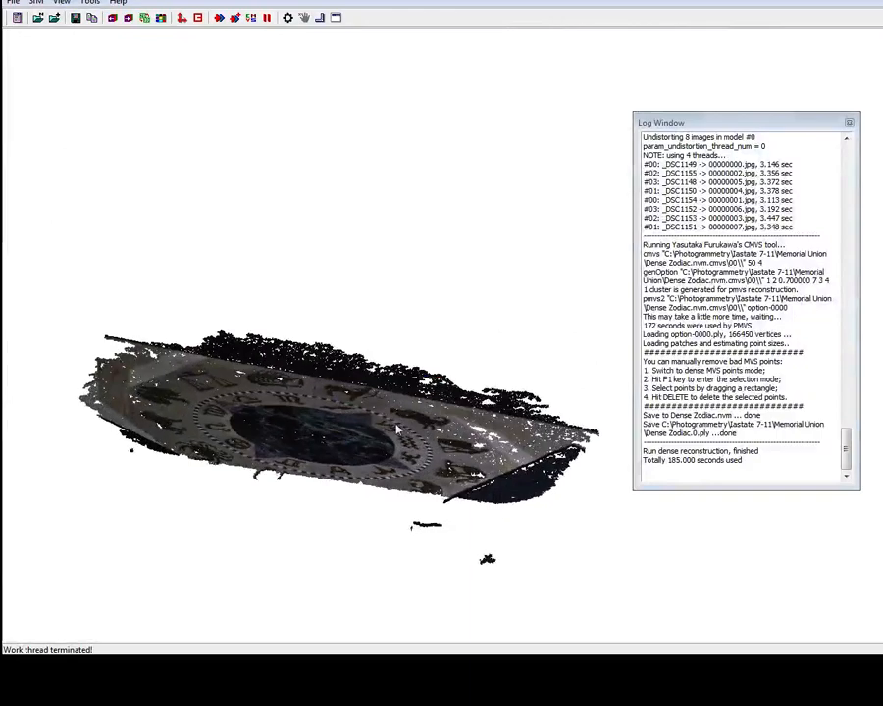
pyautogui.moveTo(384, 474)
pyautogui.mouseDown(button='right')
pyautogui.moveTo(383, 413)
pyautogui.moveTo(364, 547)
pyautogui.mouseUp(button='right')
pyautogui.moveTo(412, 378); pyautogui.dragTo(433, 483, button='right')
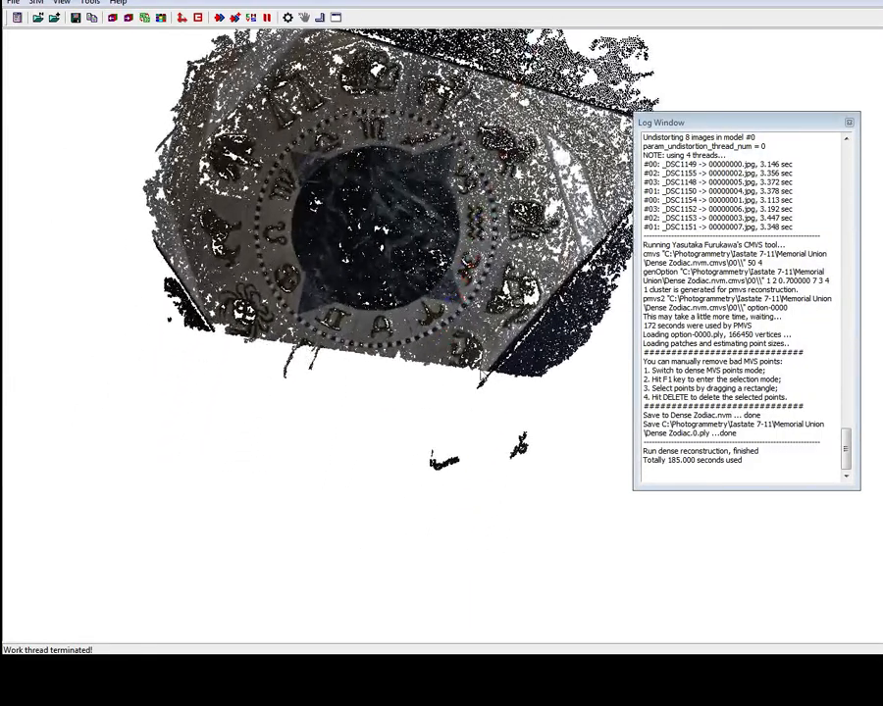
pyautogui.moveTo(408, 381)
pyautogui.mouseDown(button='right')
pyautogui.moveTo(446, 329)
pyautogui.moveTo(384, 253)
pyautogui.mouseUp(button='right')
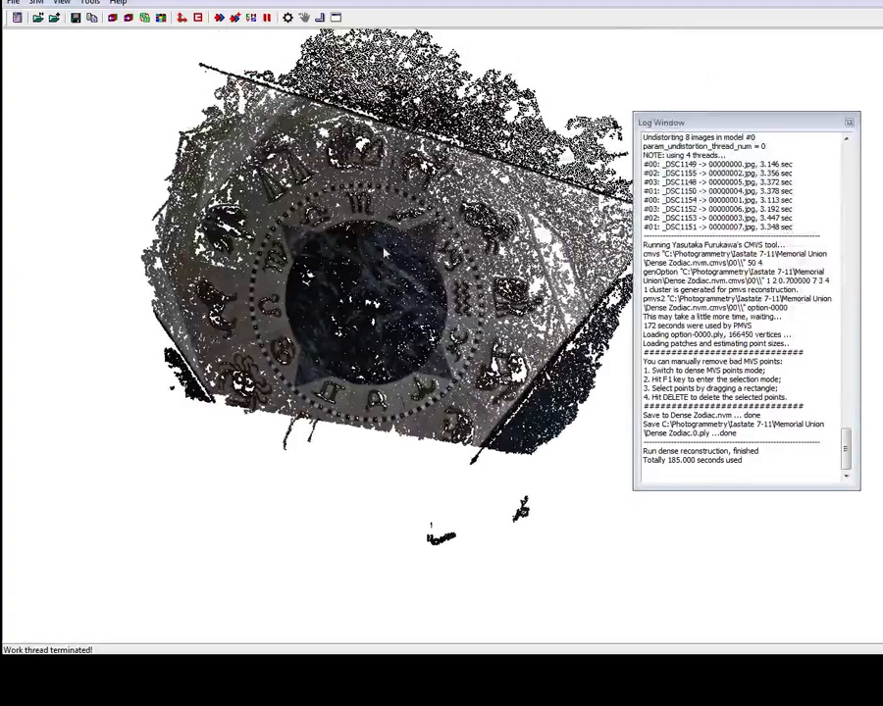
pyautogui.moveTo(472, 233)
pyautogui.mouseDown(button='right')
pyautogui.moveTo(436, 274)
pyautogui.moveTo(432, 292)
pyautogui.moveTo(311, 345)
pyautogui.moveTo(327, 402)
pyautogui.mouseUp(button='right')
pyautogui.moveTo(571, 196); pyautogui.dragTo(591, 71, button='right')
pyautogui.moveTo(490, 253); pyautogui.dragTo(546, 155, button='right')
pyautogui.moveTo(547, 155); pyautogui.dragTo(620, 56)
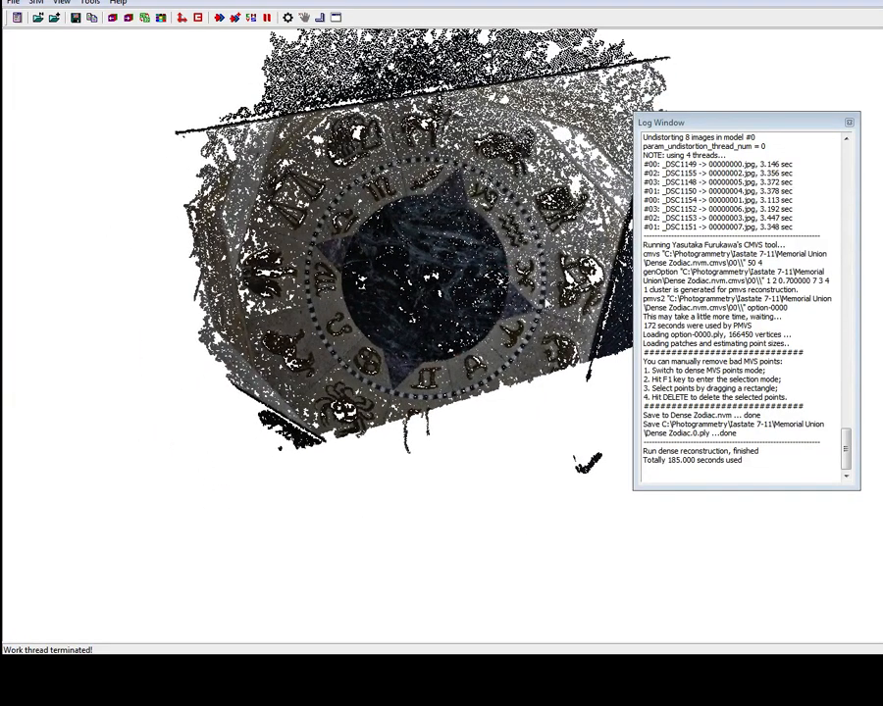
pyautogui.moveTo(551, 304)
pyautogui.mouseDown(button='right')
pyautogui.moveTo(534, 314)
pyautogui.moveTo(571, 280)
pyautogui.moveTo(604, 301)
pyautogui.moveTo(590, 294)
pyautogui.mouseUp(button='right')
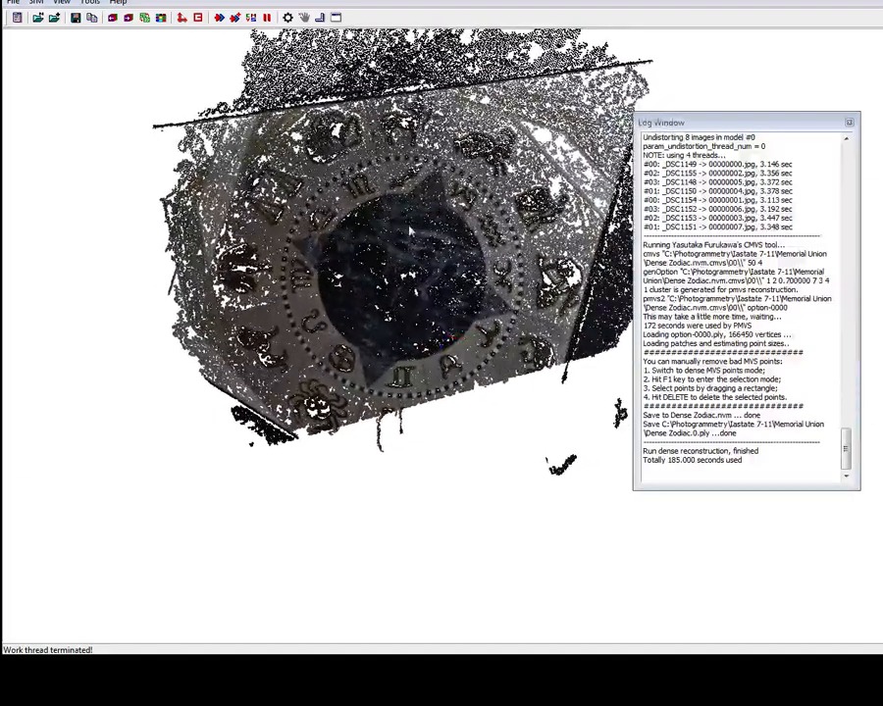
pyautogui.moveTo(536, 249)
pyautogui.mouseDown(button='right')
pyautogui.moveTo(519, 243)
pyautogui.moveTo(527, 249)
pyautogui.mouseUp(button='right')
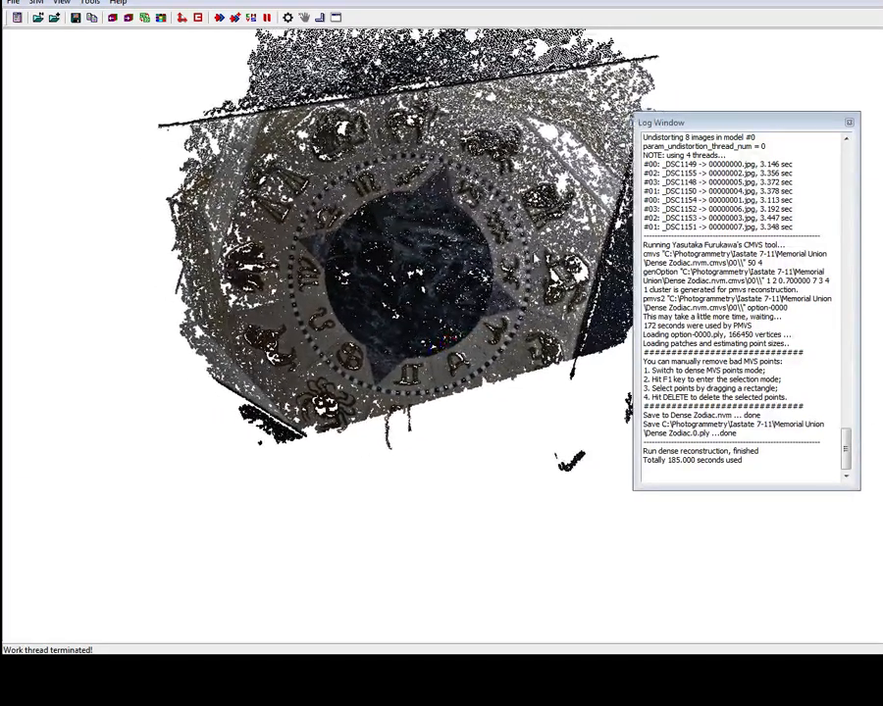
pyautogui.scroll(-3, 526, 249)
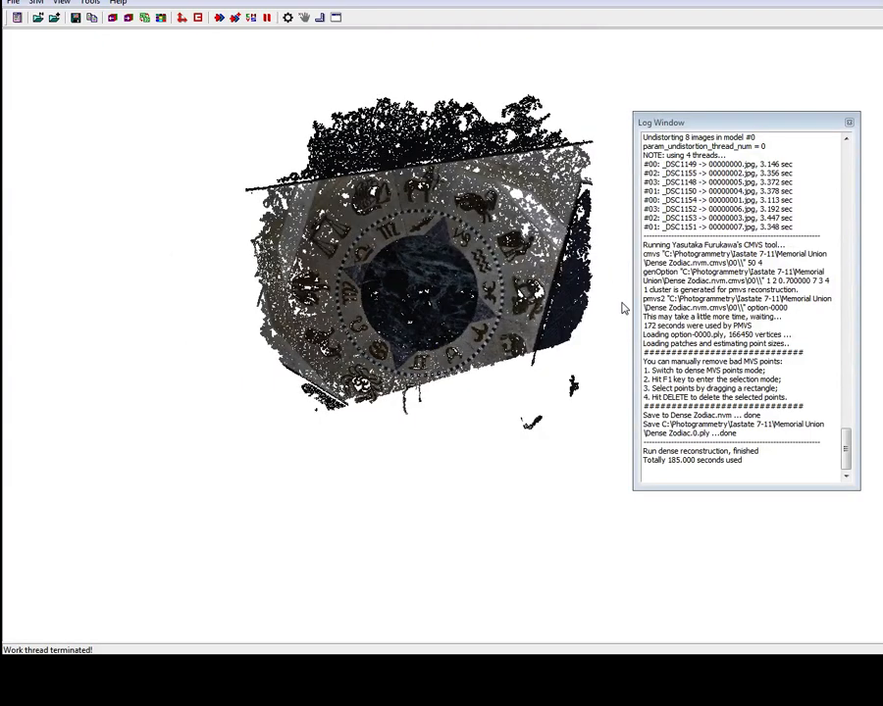
# Enter point selection mode, select stray points with a rectangle and delete them
pyautogui.moveTo(600, 191); pyautogui.dragTo(581, 489)
pyautogui.press('F1')
pyautogui.press('Delete')
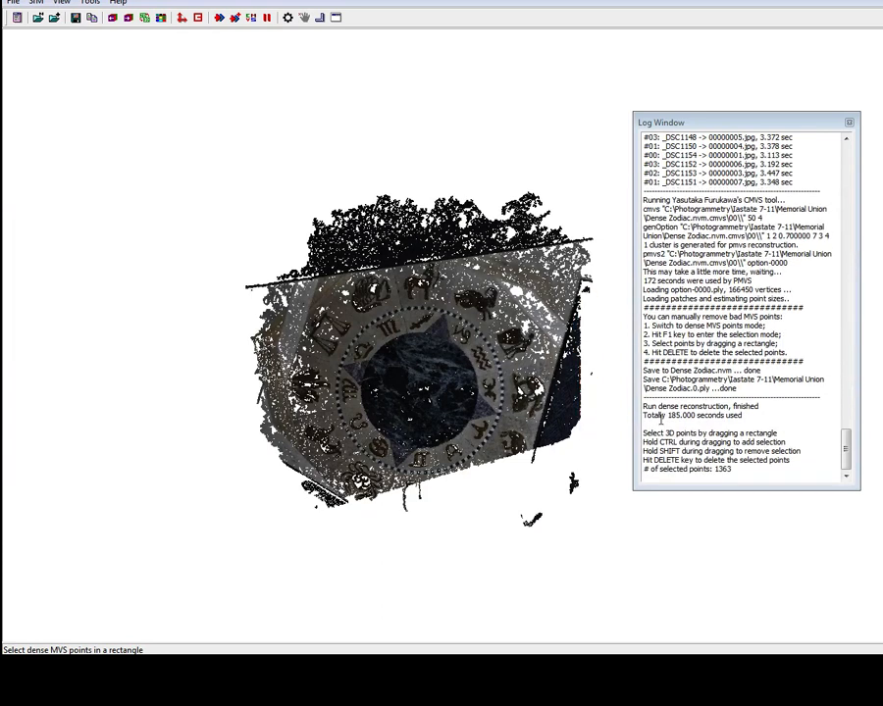
pyautogui.moveTo(236, 179); pyautogui.dragTo(595, 251)
pyautogui.press('Delete')
# Re-enter selection mode, select the noisy points above the zodiac's top edge and delete them
pyautogui.moveTo(211, 471); pyautogui.dragTo(152, 408)
pyautogui.press('F1')
pyautogui.moveTo(247, 181); pyautogui.dragTo(605, 248)
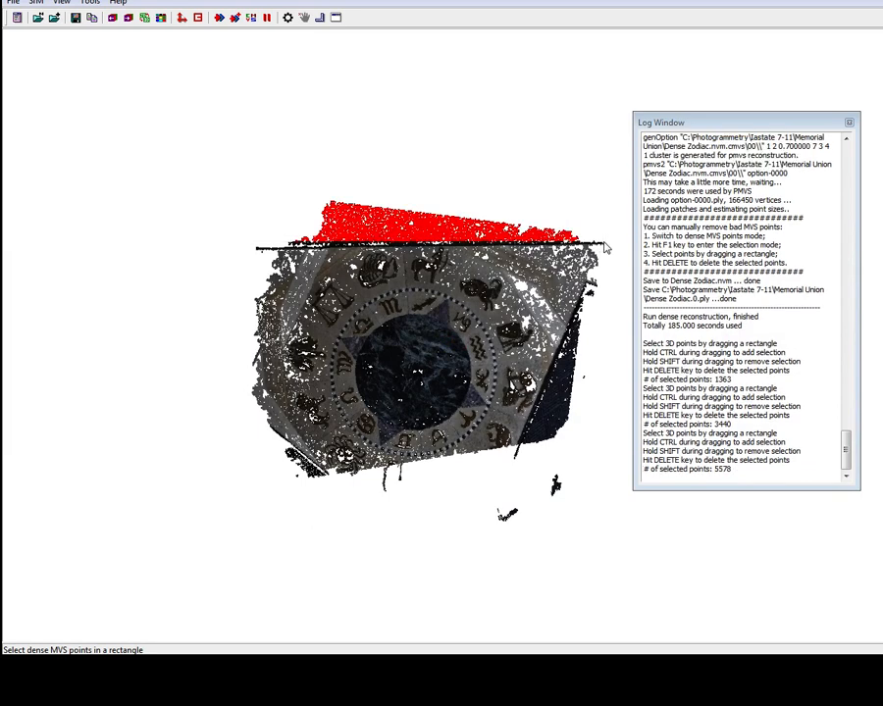
pyautogui.press('Delete')
pyautogui.moveTo(584, 487); pyautogui.dragTo(642, 464)
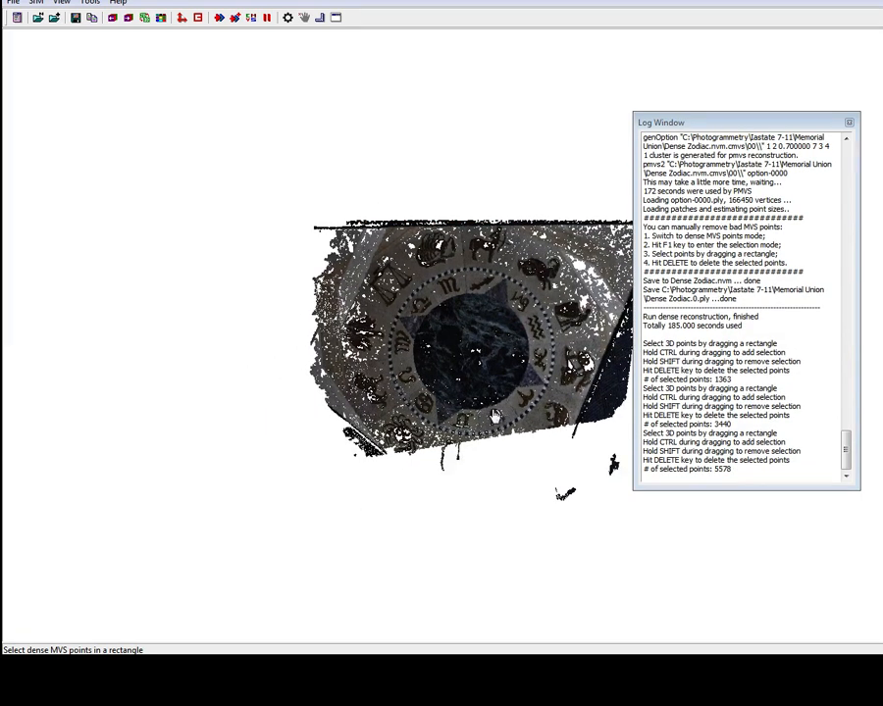
pyautogui.moveTo(493, 416); pyautogui.dragTo(451, 450, button='right')
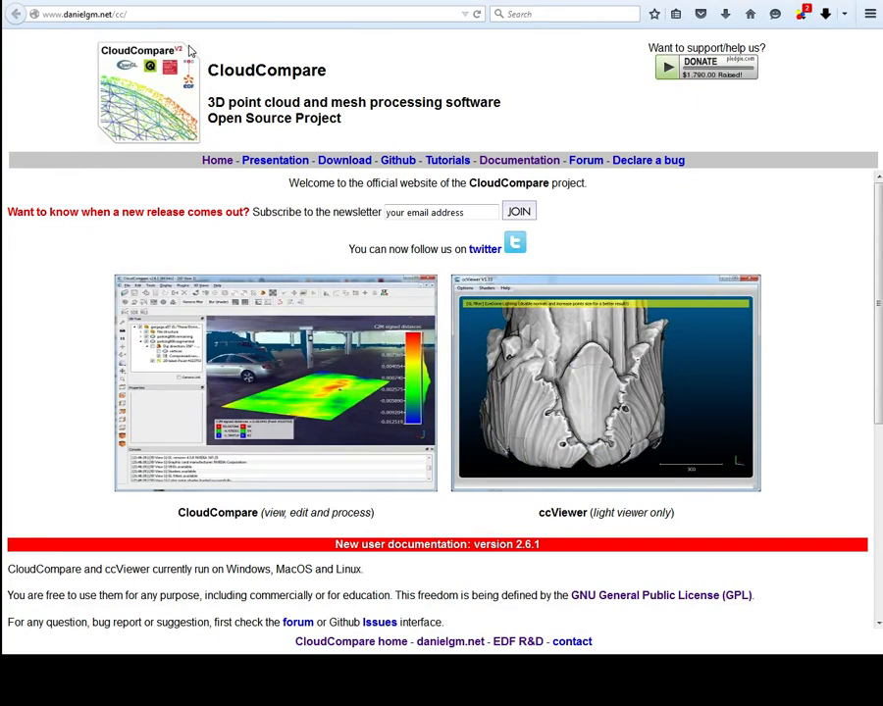
# Browse the CloudCompare project website
pyautogui.scroll(-3, 319, 407)
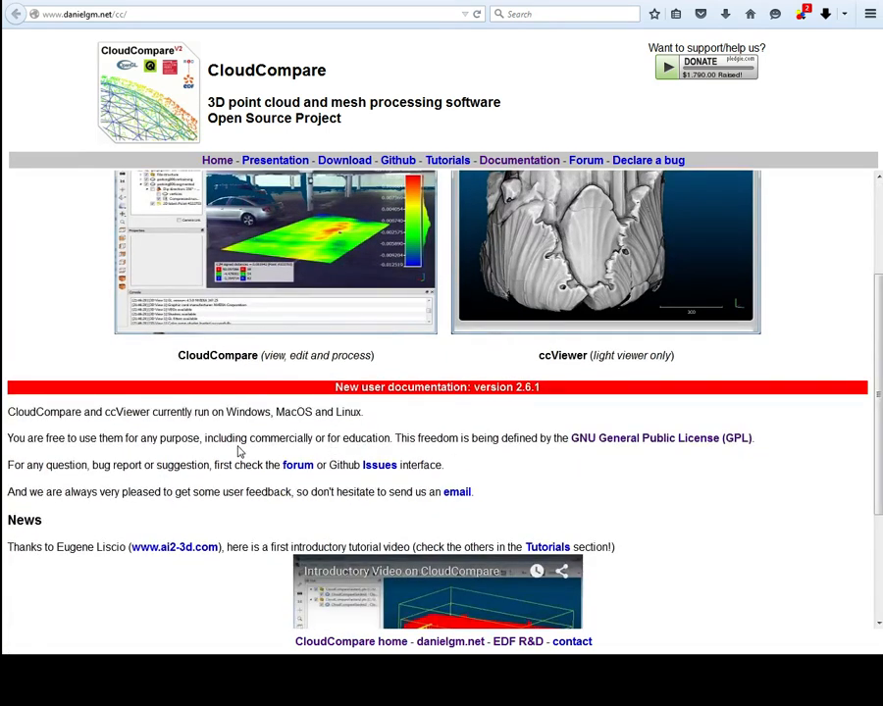
pyautogui.scroll(-3, 237, 453)
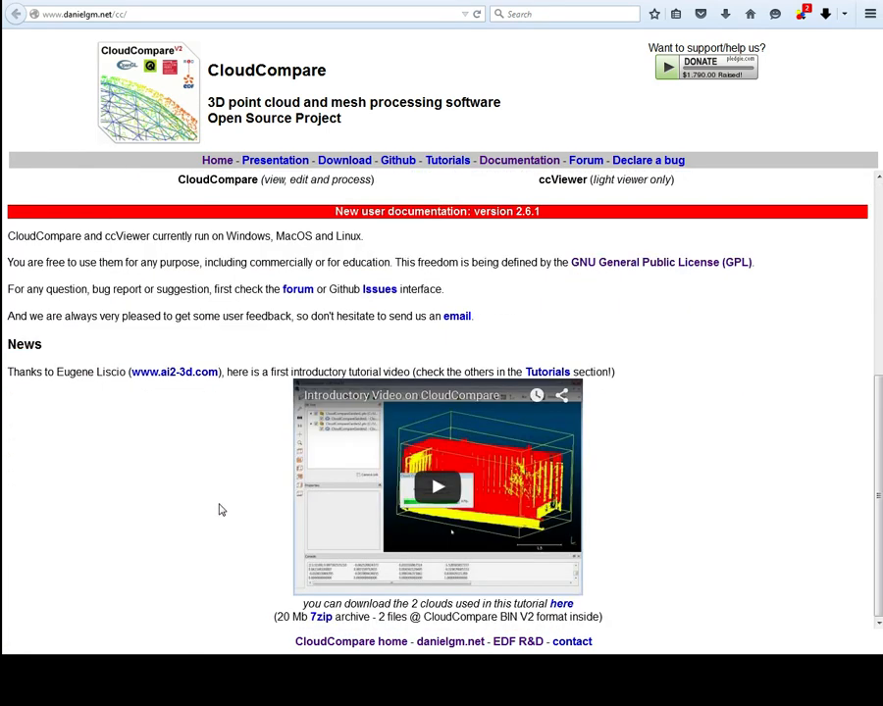
pyautogui.scroll(6, 221, 509)
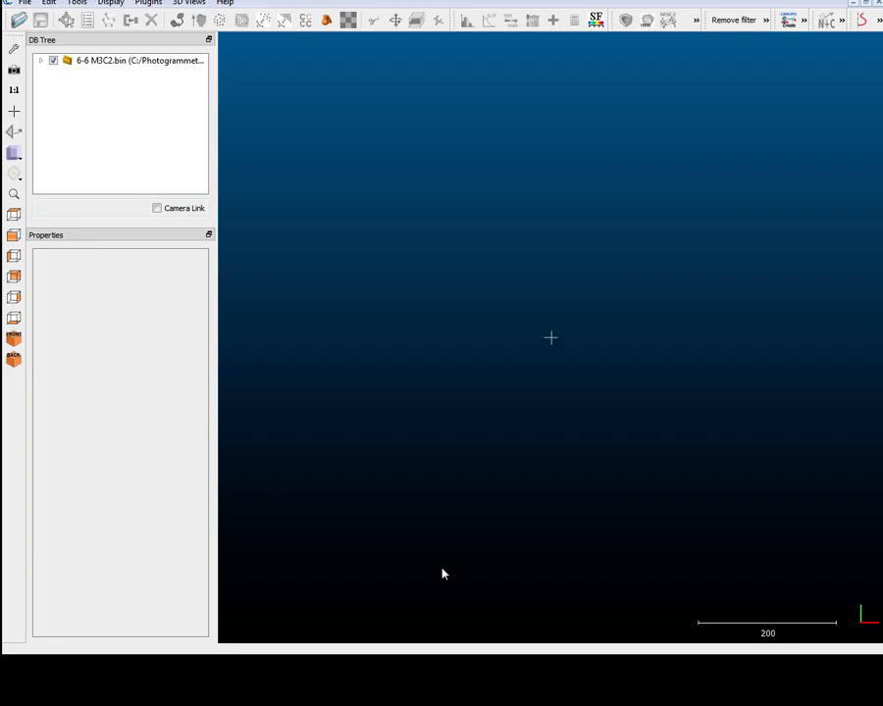
# Open the Dense Zodiac.0 PLY file from C:\Photogrammetry\Iastate 7-11\Memorial Union, applying the field mapping to all
pyautogui.click(25, 3)
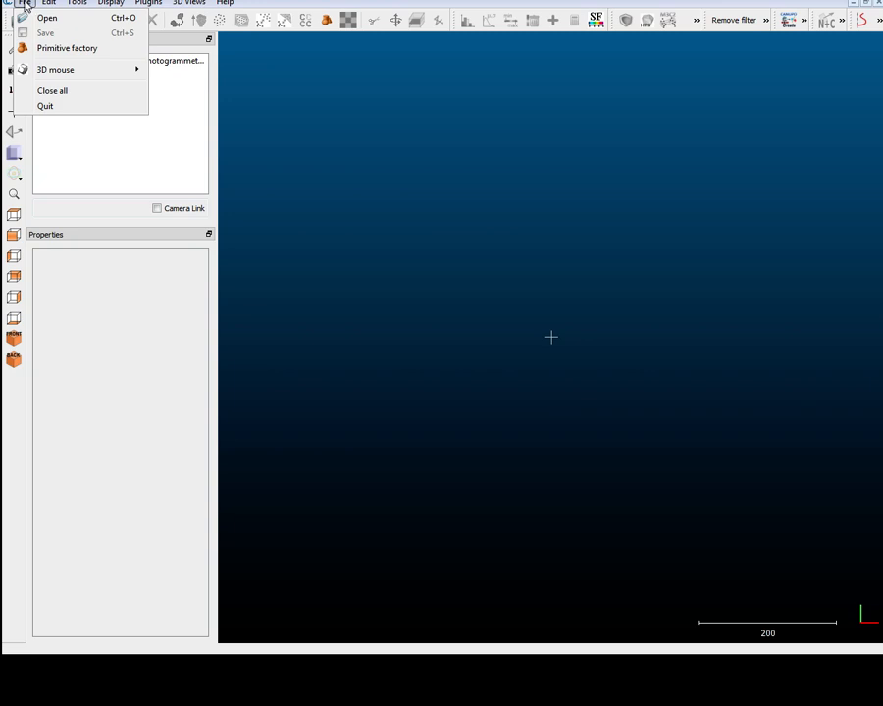
pyautogui.click(83, 24)
pyautogui.click(592, 320)
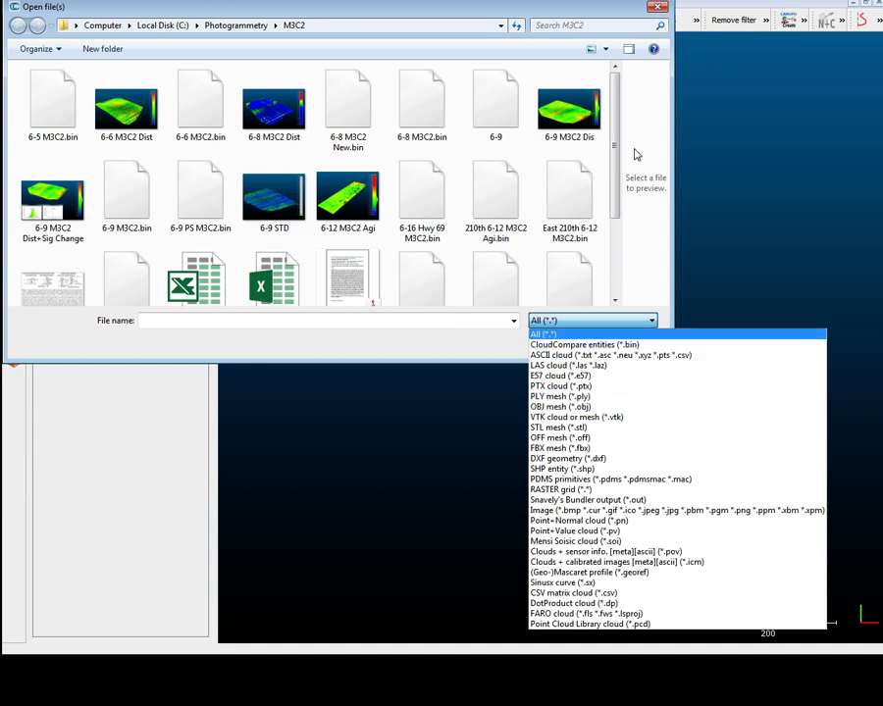
pyautogui.click(186, 26)
pyautogui.click(178, 25)
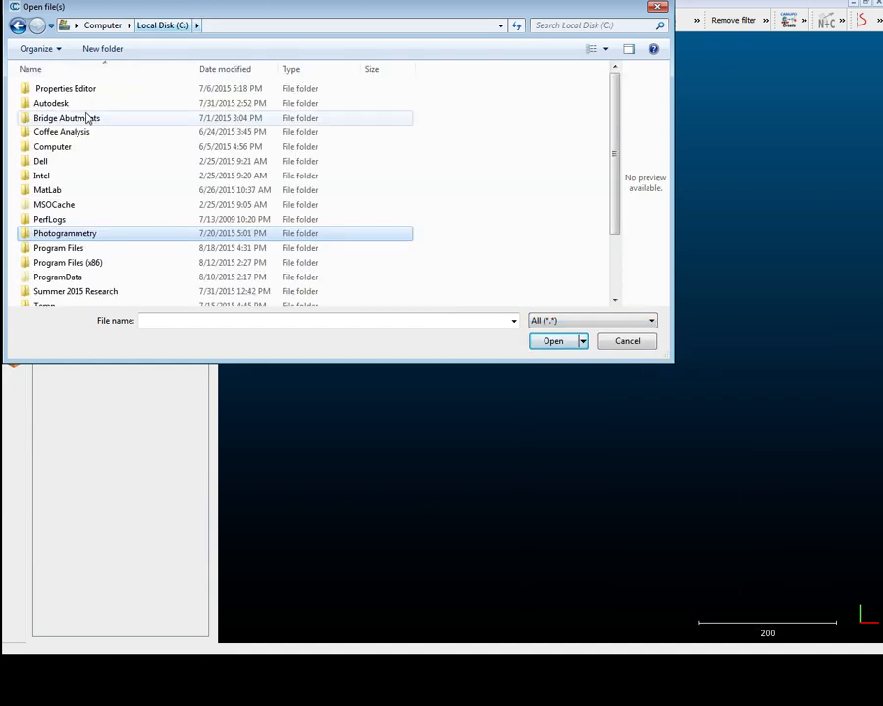
pyautogui.doubleClick(61, 235)
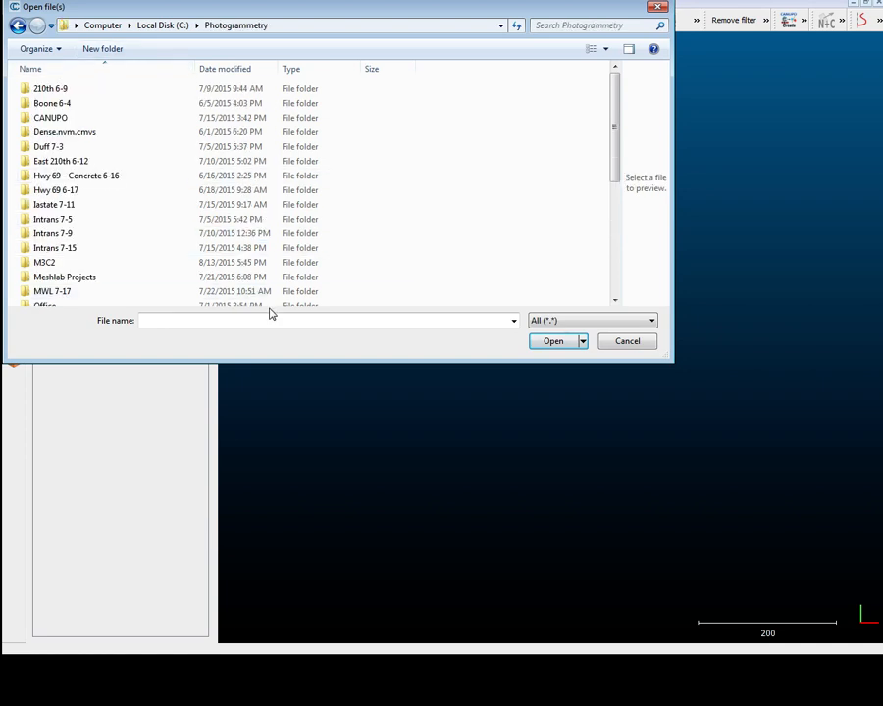
pyautogui.doubleClick(82, 208)
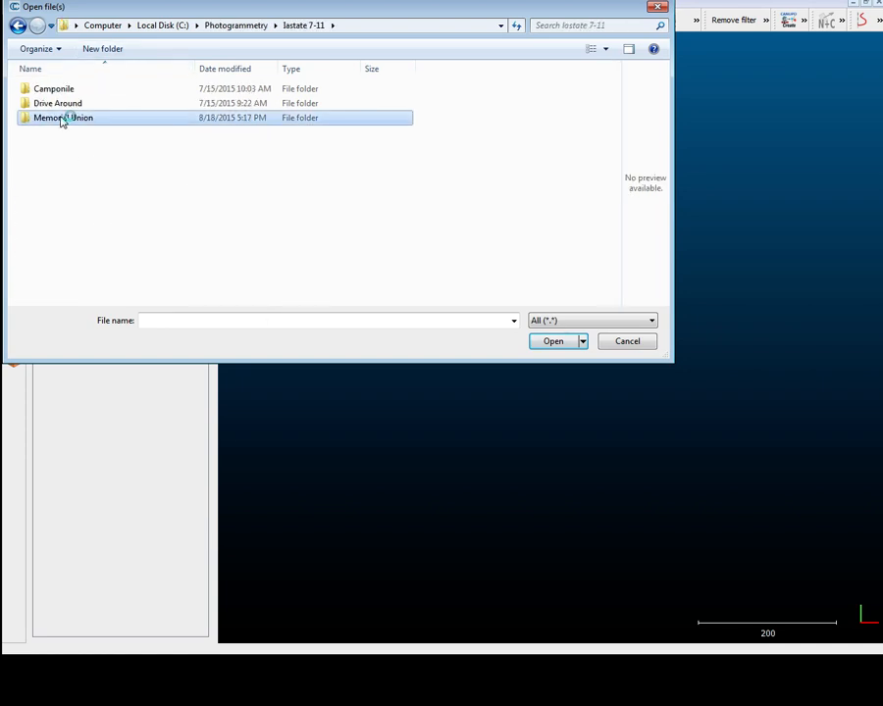
pyautogui.doubleClick(61, 119)
pyautogui.moveTo(618, 122); pyautogui.dragTo(623, 278)
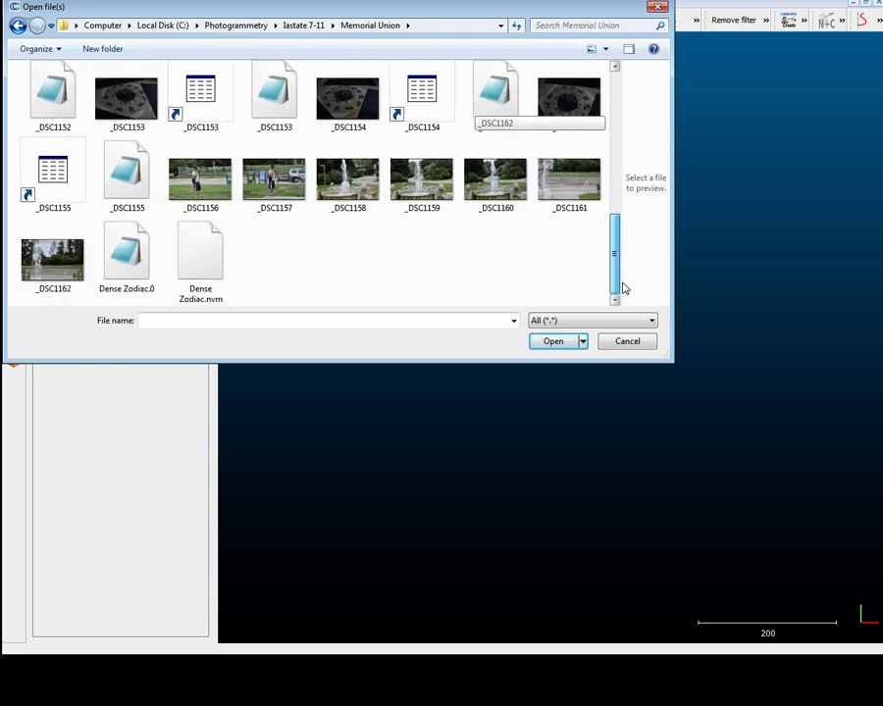
pyautogui.click(122, 275)
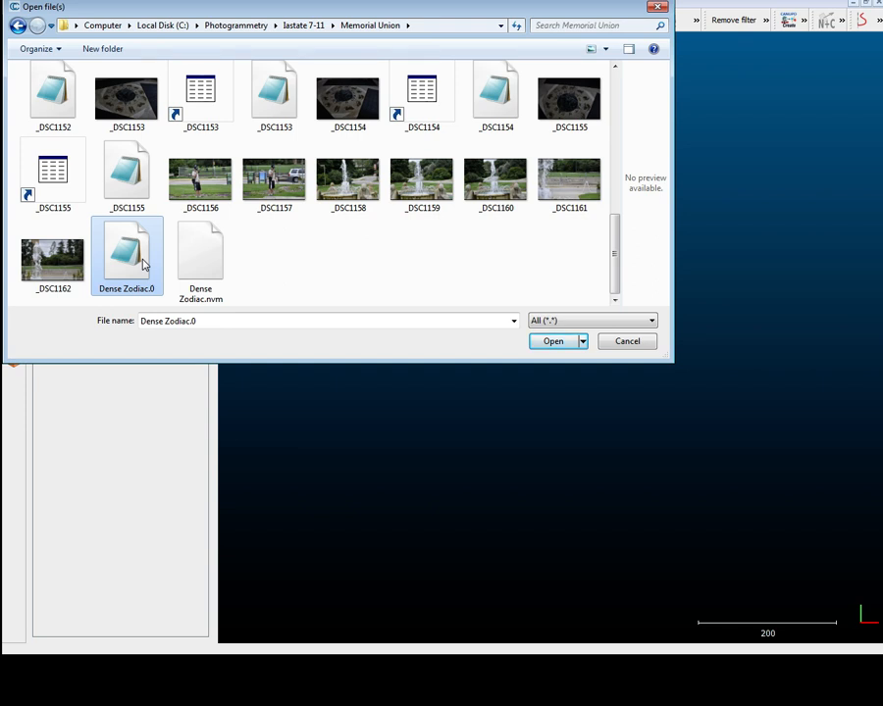
pyautogui.doubleClick(142, 263)
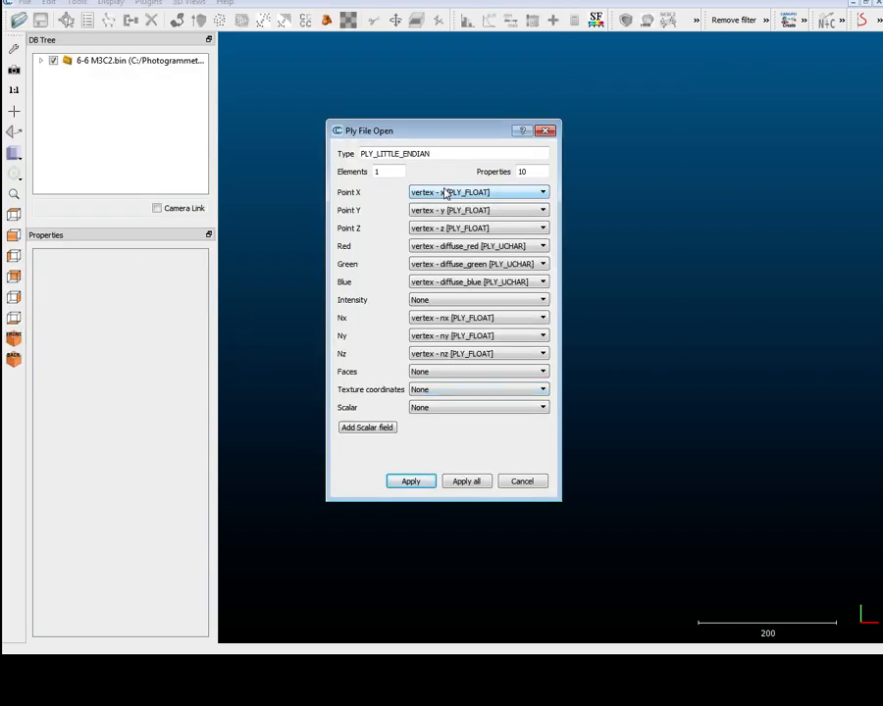
pyautogui.click(476, 480)
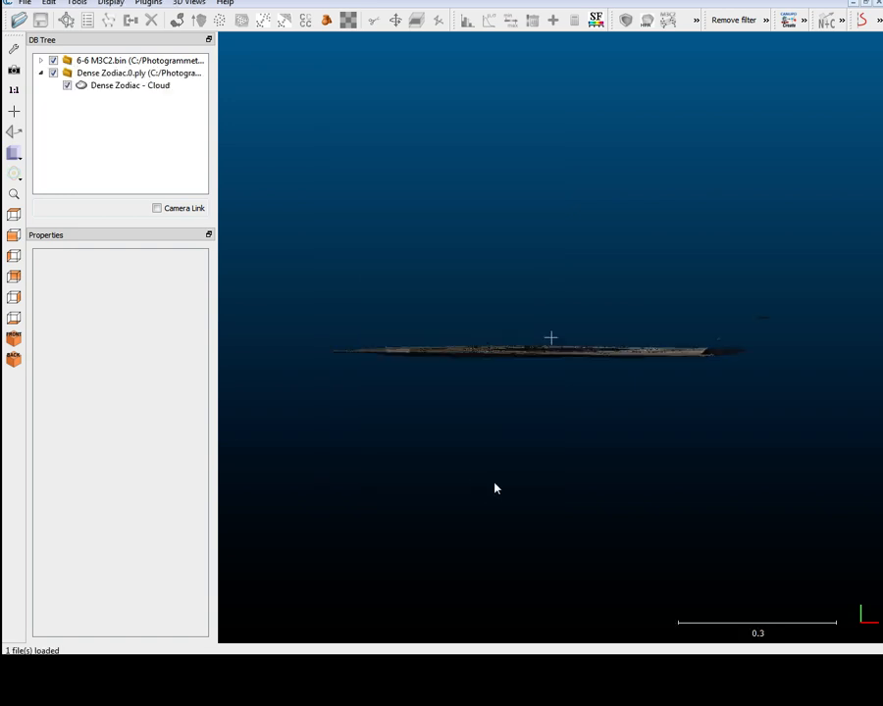
# Select the Dense Zodiac cloud and start the Segment tool
pyautogui.moveTo(617, 286); pyautogui.dragTo(556, 440)
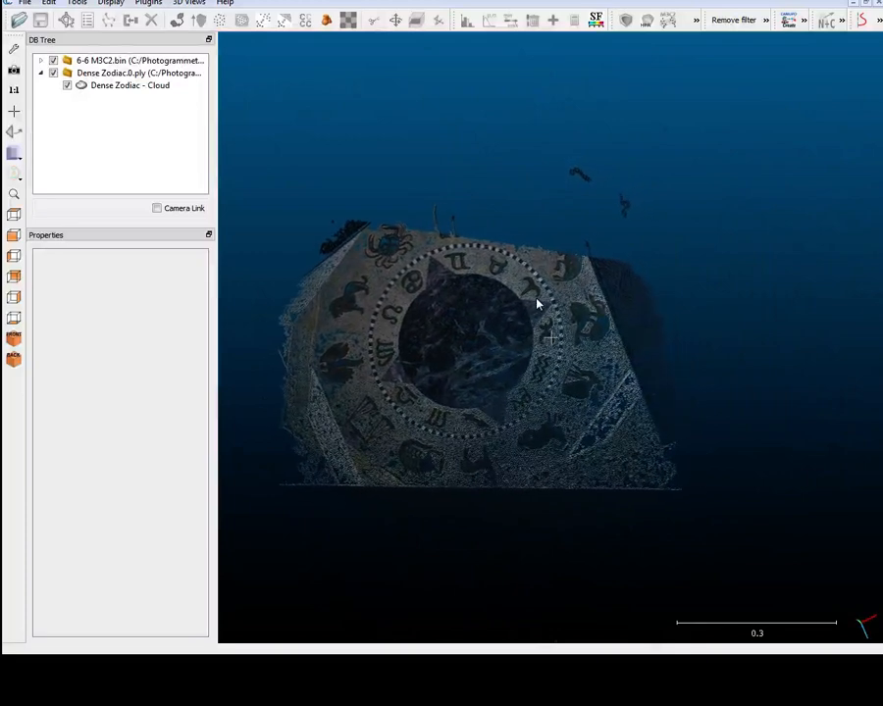
pyautogui.click(131, 87)
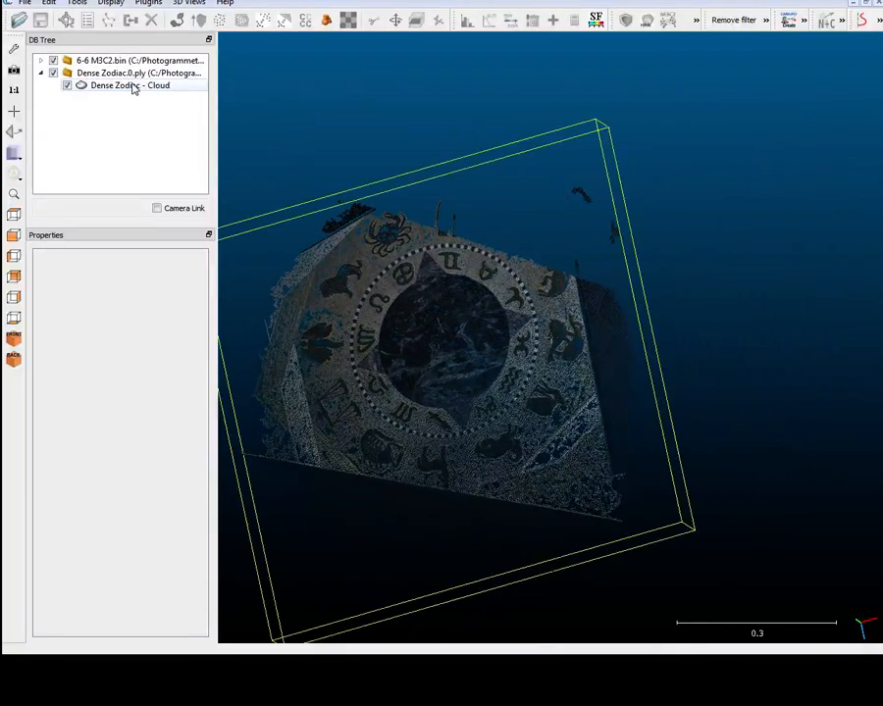
pyautogui.click(374, 20)
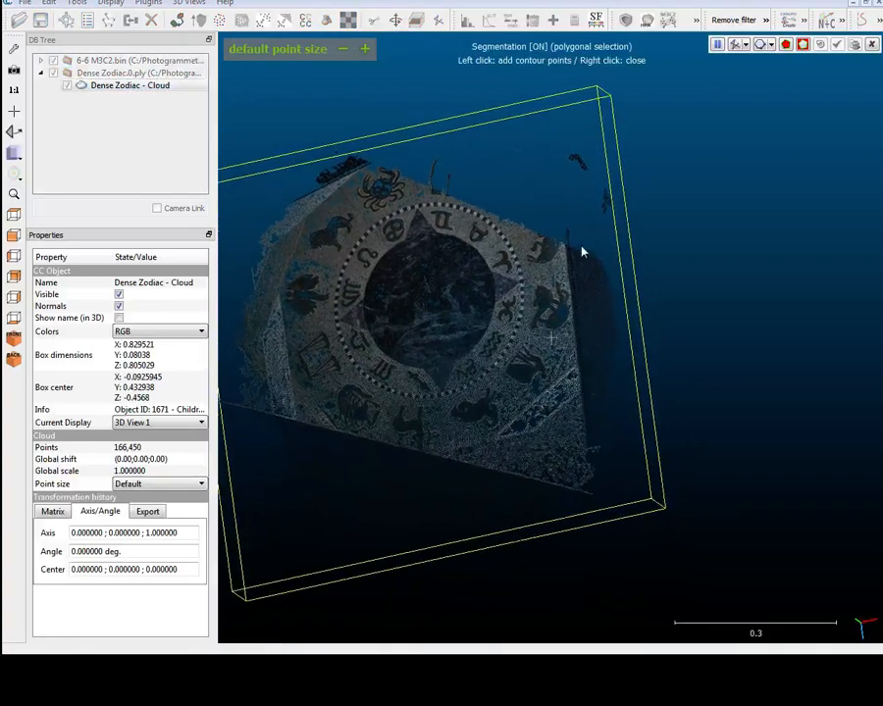
pyautogui.click(594, 517)
pyautogui.click(721, 534)
pyautogui.click(702, 124)
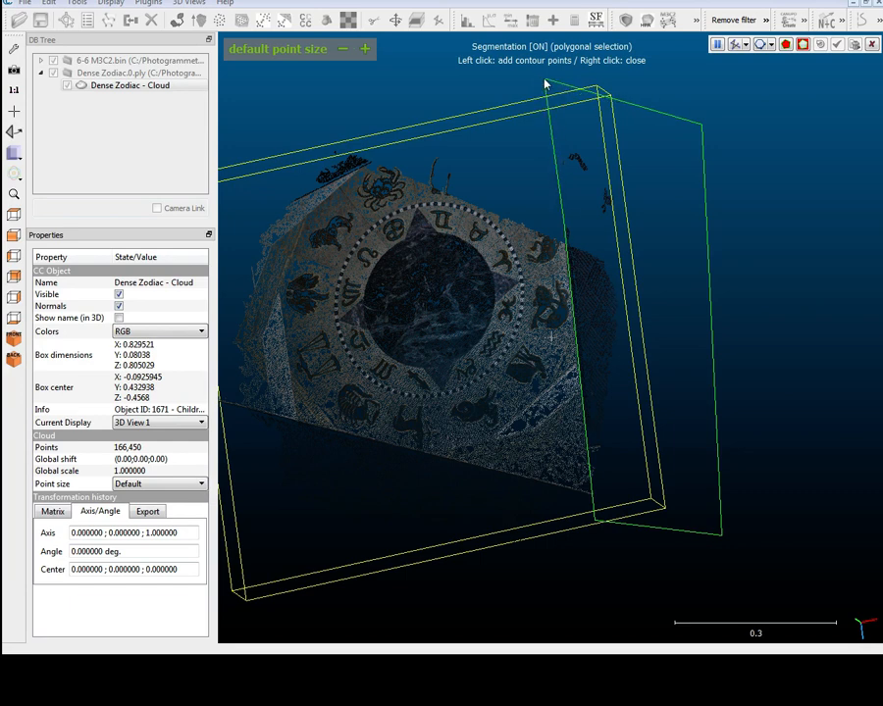
pyautogui.press('o')
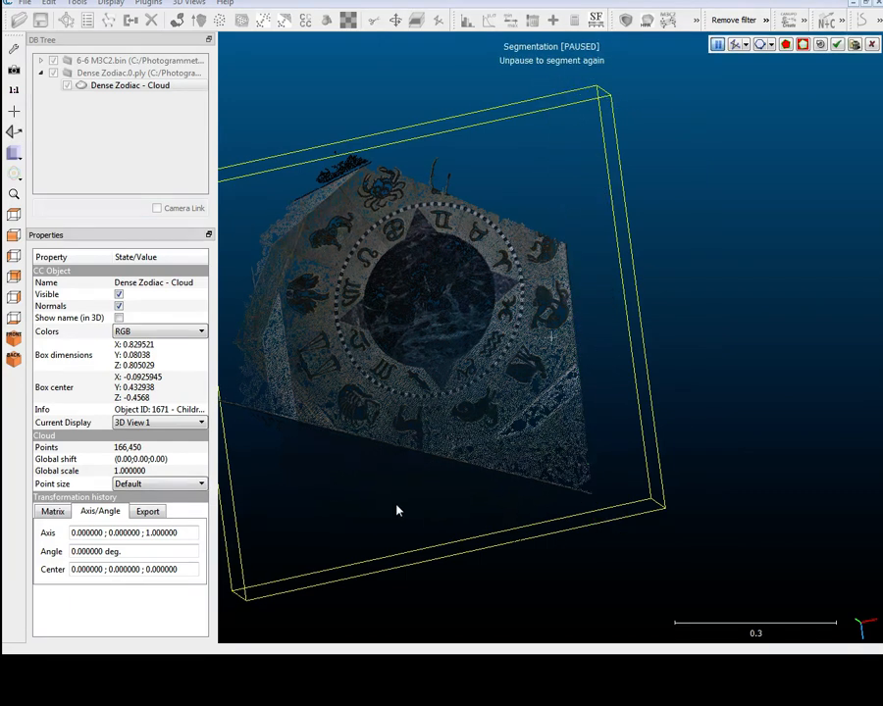
# Resume segmentation, draw a polygon around the zodiac surface and keep only the points inside it
pyautogui.moveTo(399, 508); pyautogui.dragTo(514, 478)
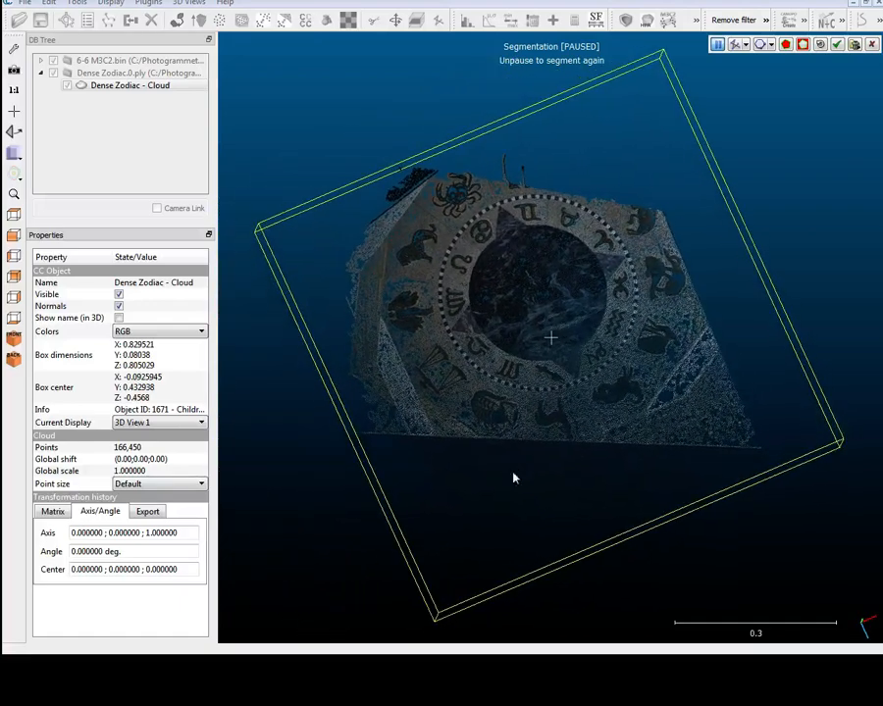
pyautogui.press('space')
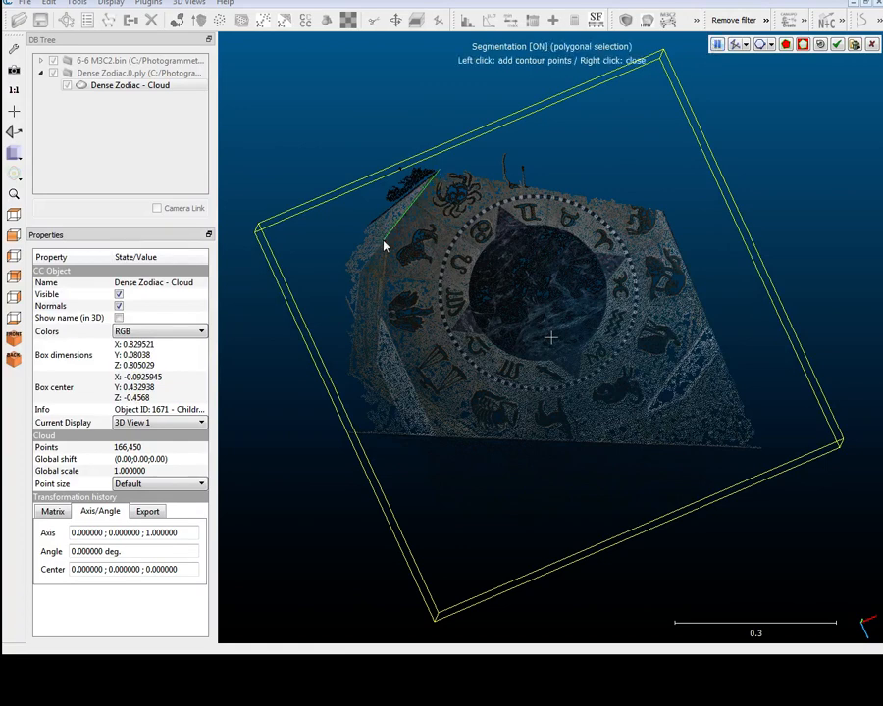
pyautogui.click(386, 245)
pyautogui.click(386, 335)
pyautogui.click(433, 435)
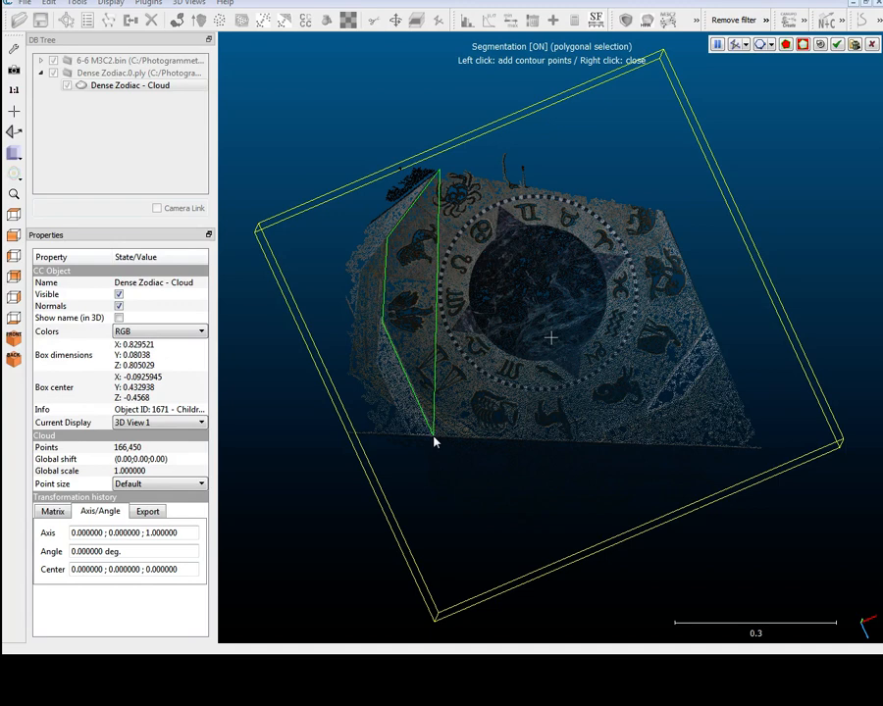
pyautogui.click(600, 446)
pyautogui.click(647, 415)
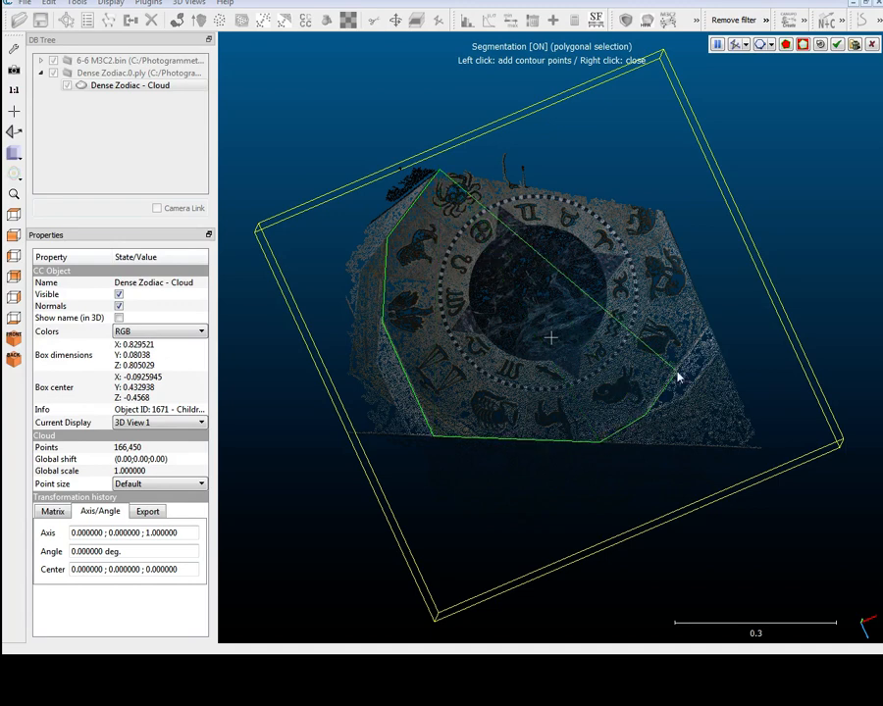
pyautogui.click(714, 331)
pyautogui.click(715, 210)
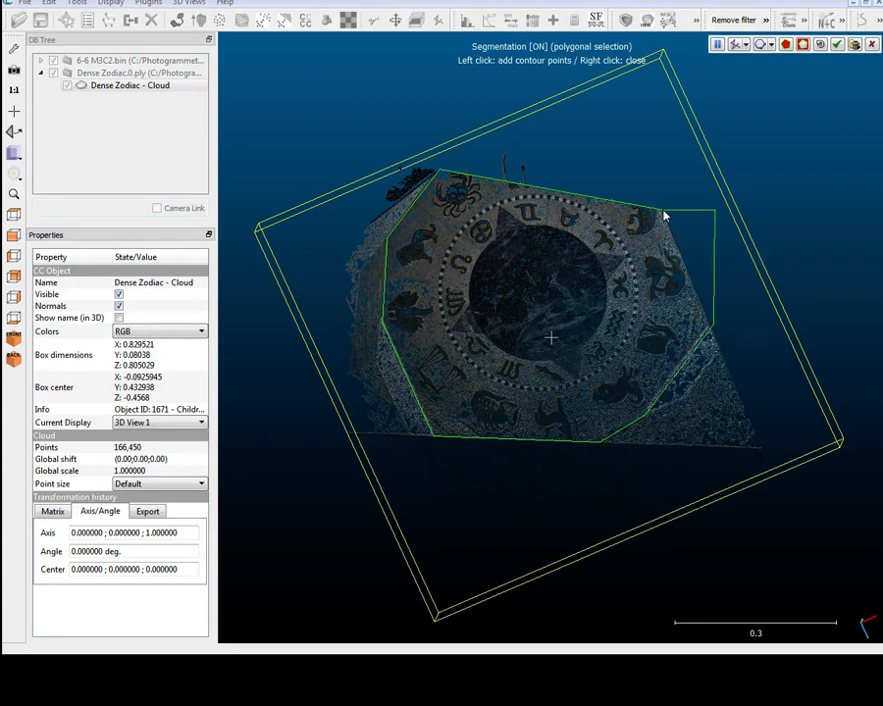
pyautogui.rightClick(663, 214)
pyautogui.moveTo(495, 516); pyautogui.dragTo(824, 149)
pyautogui.click(835, 45)
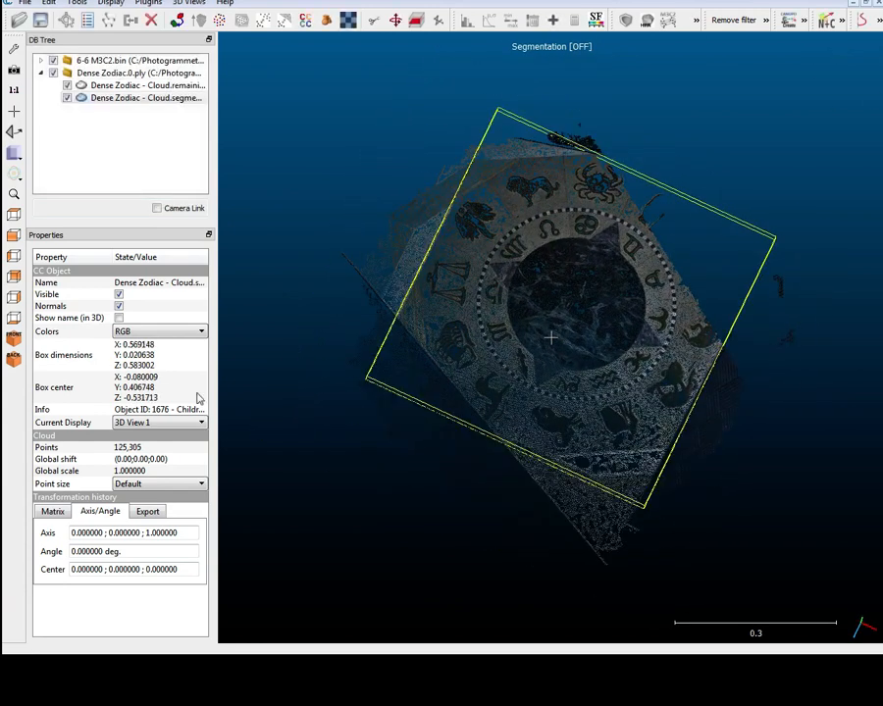
# Hide the segmented cloud and inspect the leftover stray points from several angles
pyautogui.click(113, 86)
pyautogui.click(66, 99)
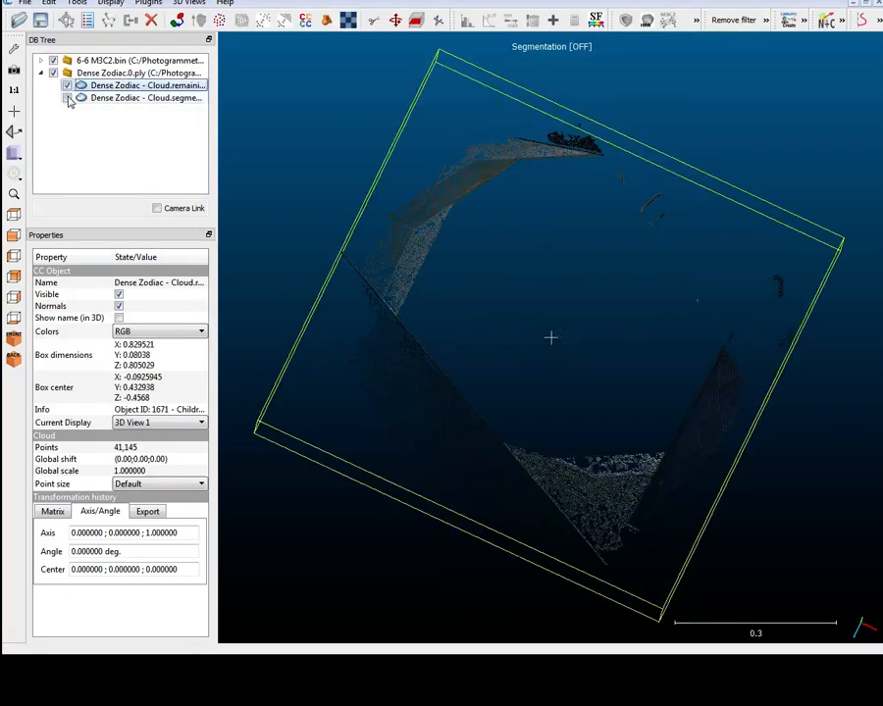
pyautogui.moveTo(572, 437); pyautogui.dragTo(539, 354)
pyautogui.moveTo(558, 592); pyautogui.dragTo(621, 290)
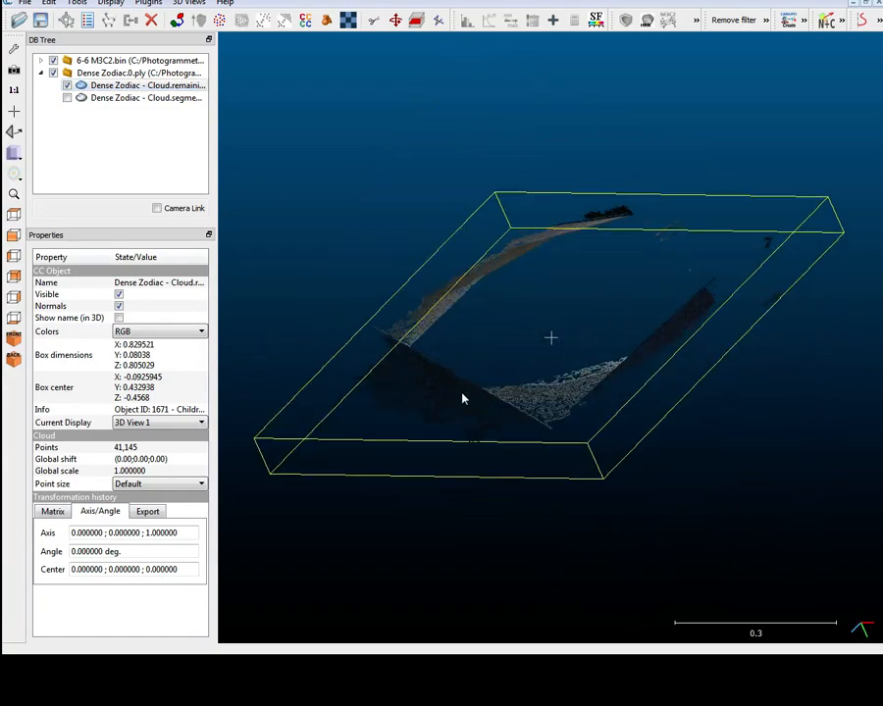
pyautogui.moveTo(409, 419); pyautogui.dragTo(492, 244)
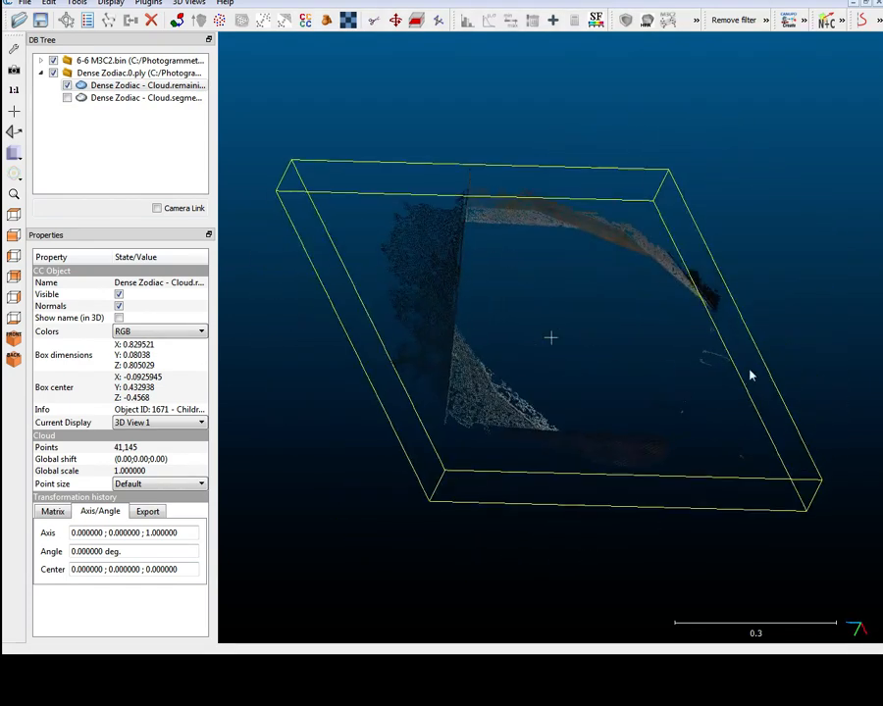
pyautogui.moveTo(428, 410); pyautogui.dragTo(585, 282)
pyautogui.moveTo(743, 496); pyautogui.dragTo(745, 353)
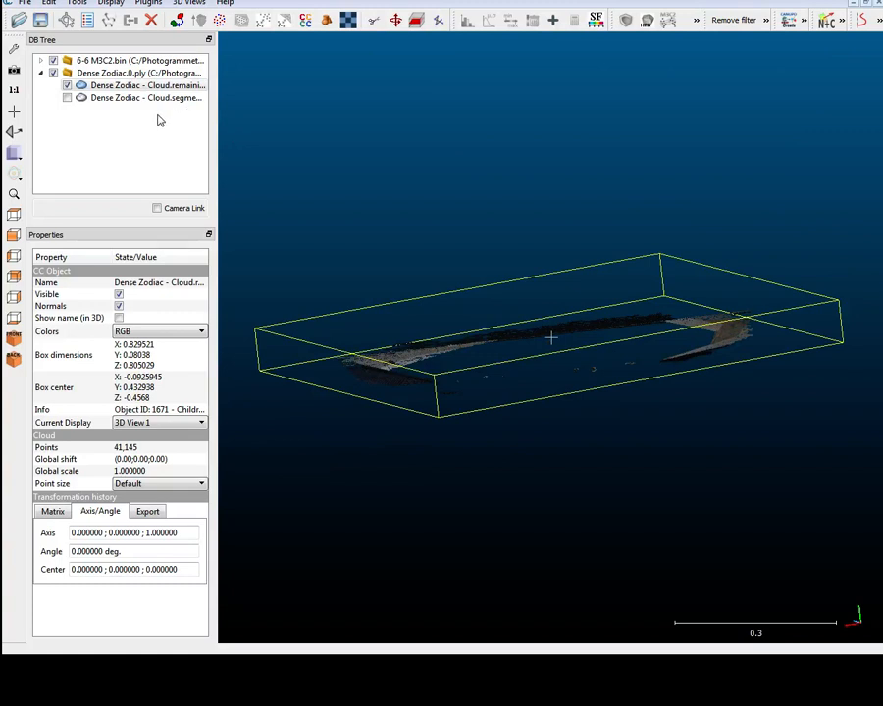
# Show only the segmented zodiac cloud and inspect it from different angles and zoom levels
pyautogui.click(66, 86)
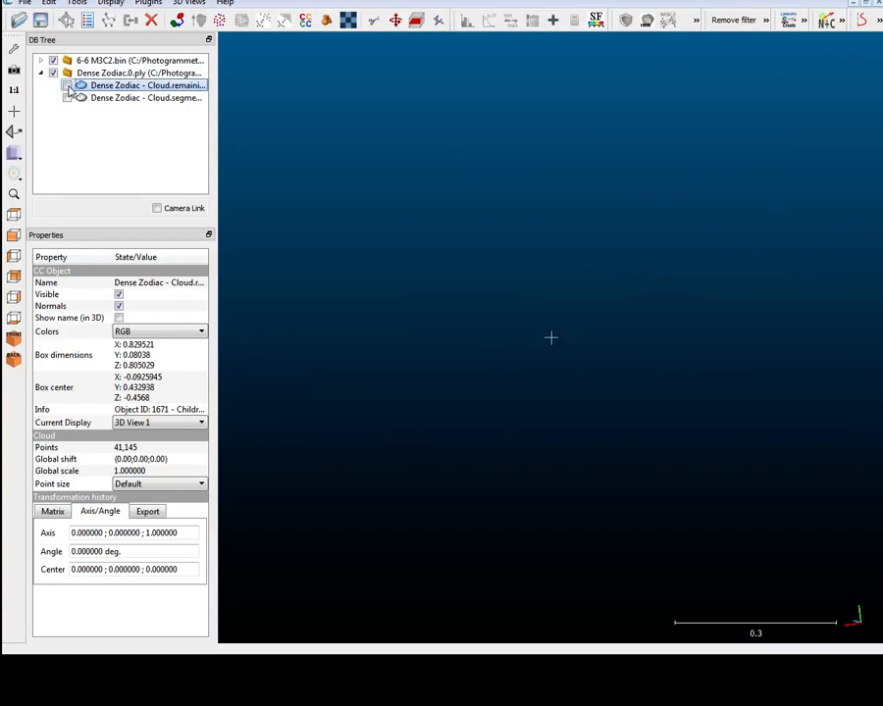
pyautogui.click(66, 99)
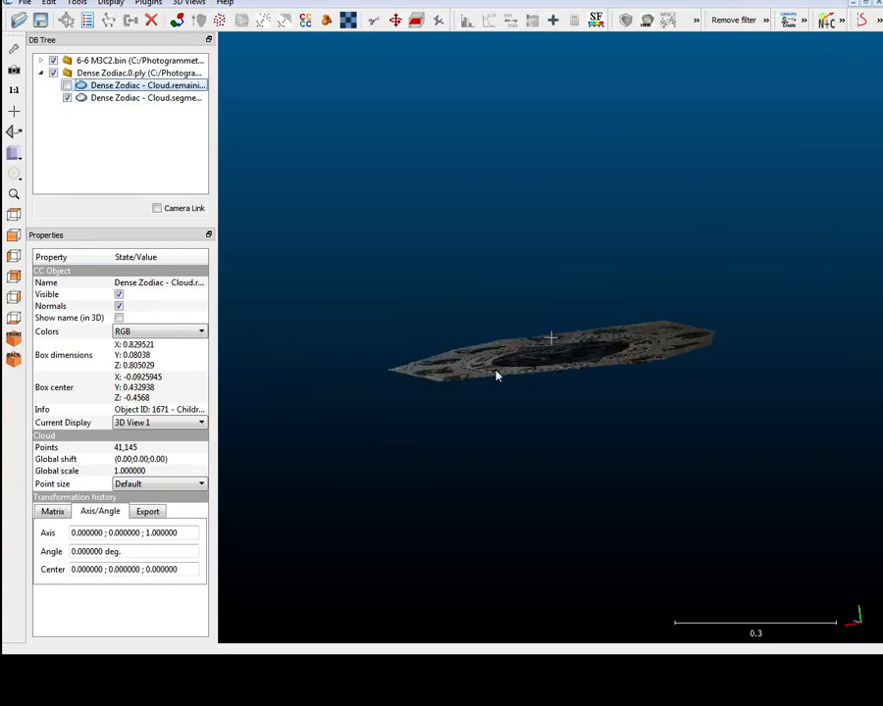
pyautogui.moveTo(497, 376)
pyautogui.mouseDown()
pyautogui.moveTo(518, 394)
pyautogui.moveTo(511, 389)
pyautogui.mouseUp()
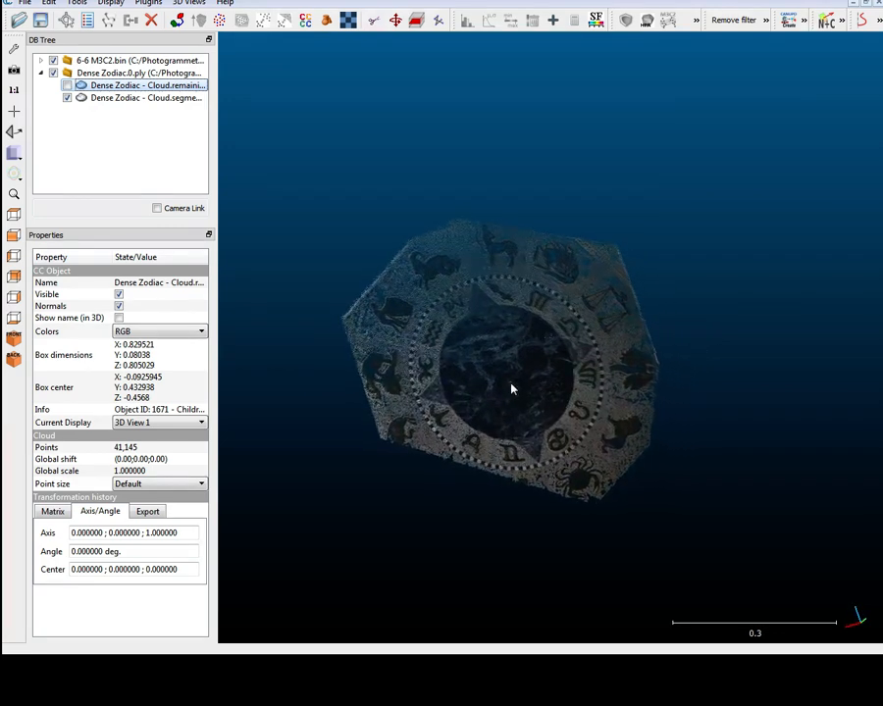
pyautogui.scroll(5, 511, 390)
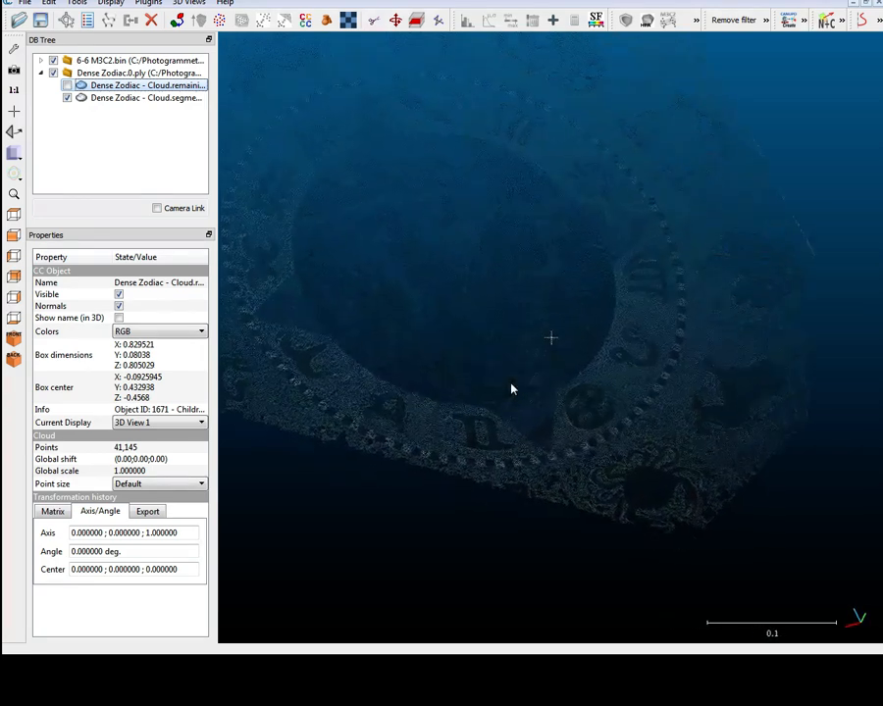
pyautogui.scroll(-5, 511, 389)
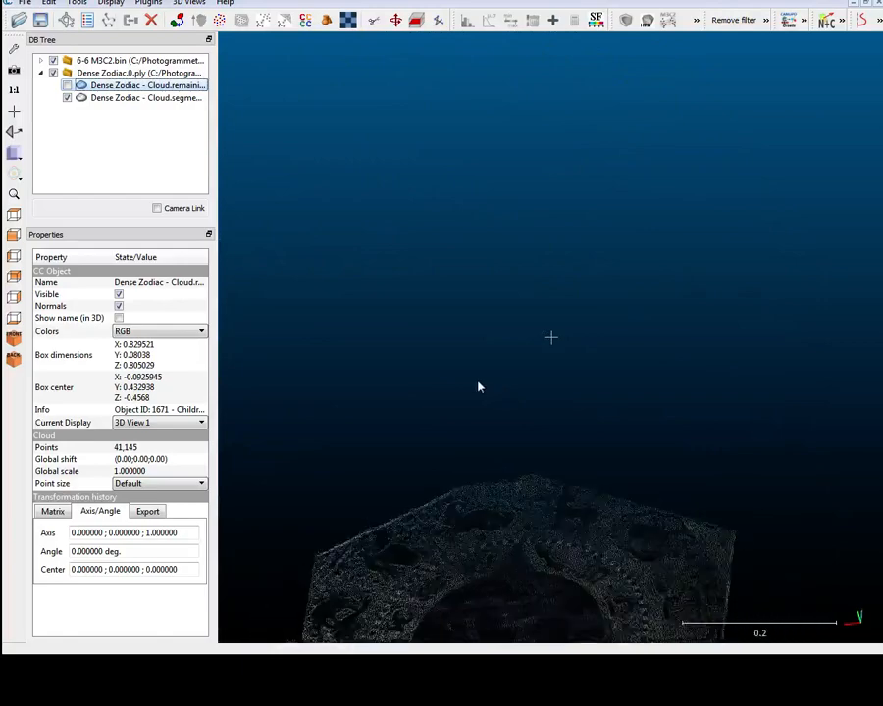
pyautogui.scroll(-5, 479, 388)
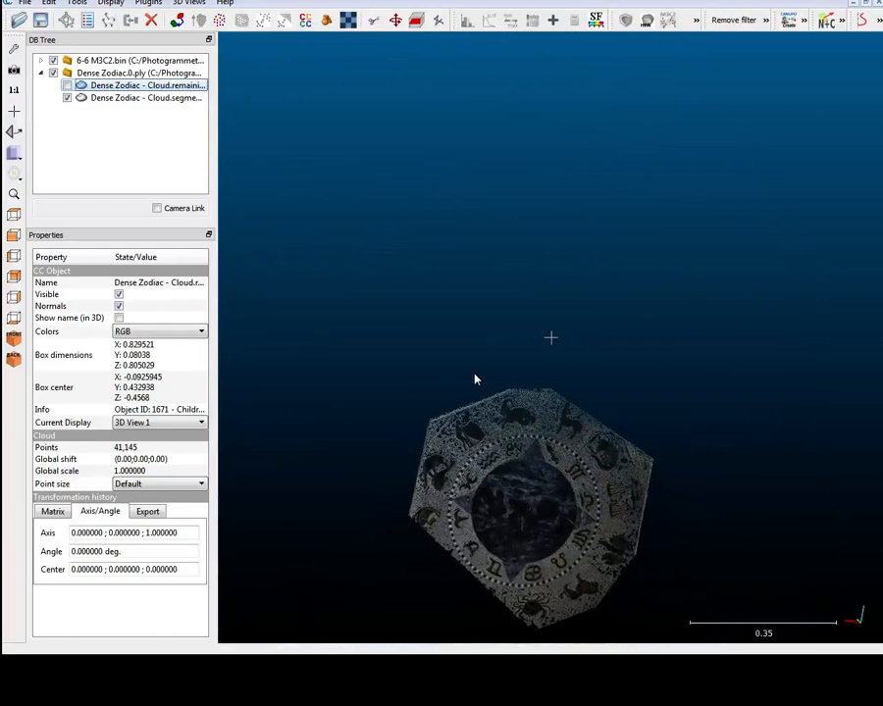
pyautogui.scroll(-1, 474, 379)
pyautogui.moveTo(474, 379); pyautogui.dragTo(519, 400)
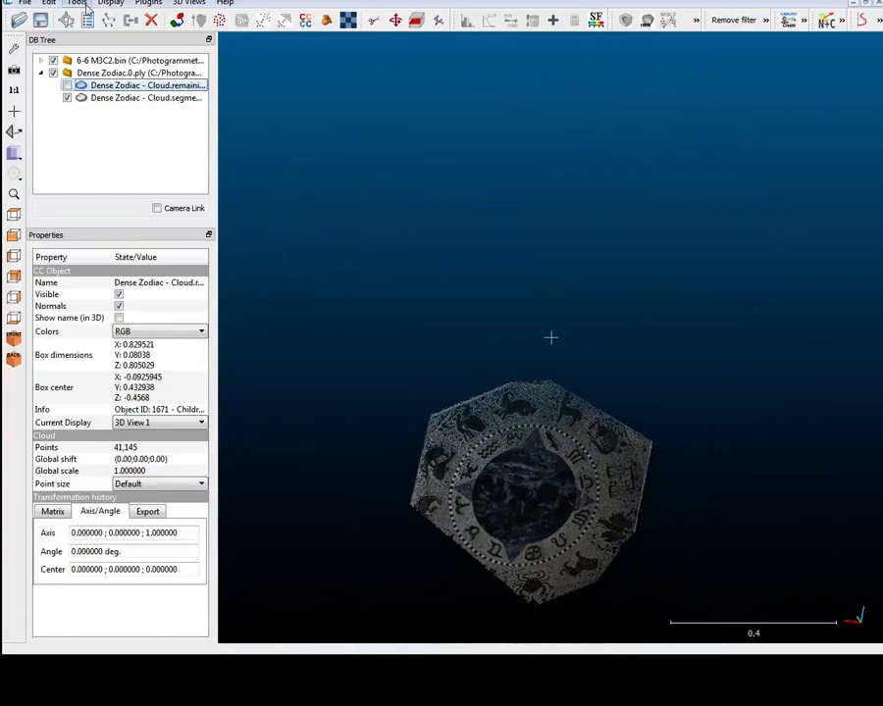
# Try the Cross Section tool on the segmented cloud, narrowing the box thickness, then close it
pyautogui.click(78, 3)
pyautogui.click(79, 2)
pyautogui.click(137, 97)
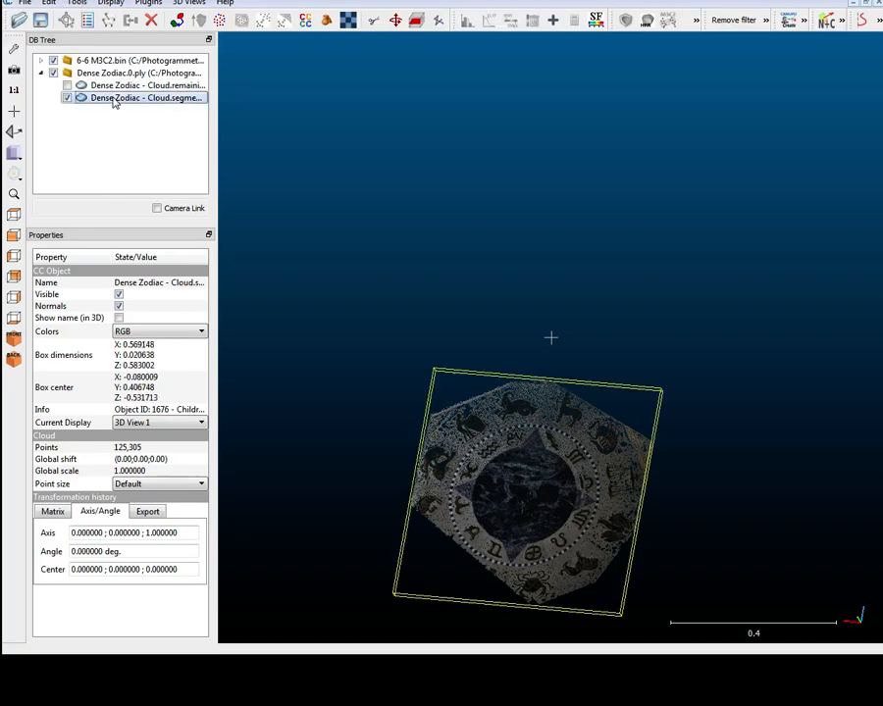
pyautogui.click(76, 3)
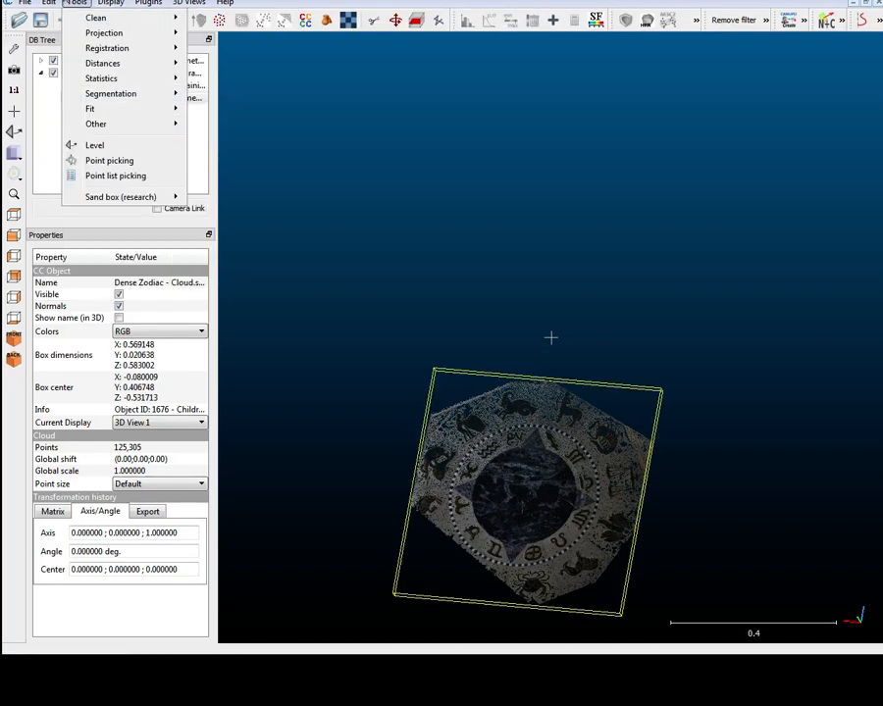
pyautogui.moveTo(96, 124)
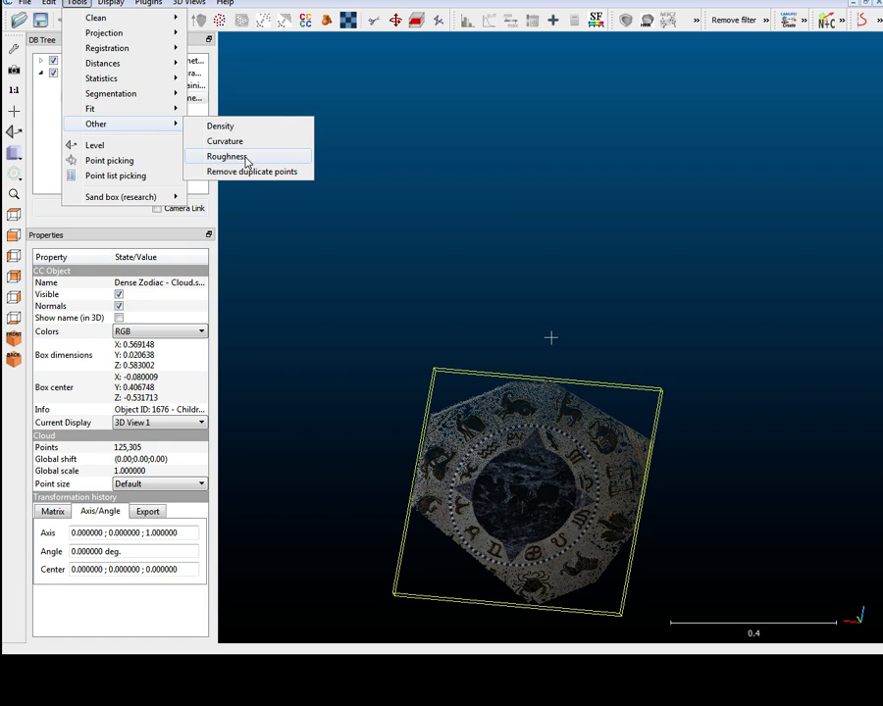
pyautogui.moveTo(145, 109)
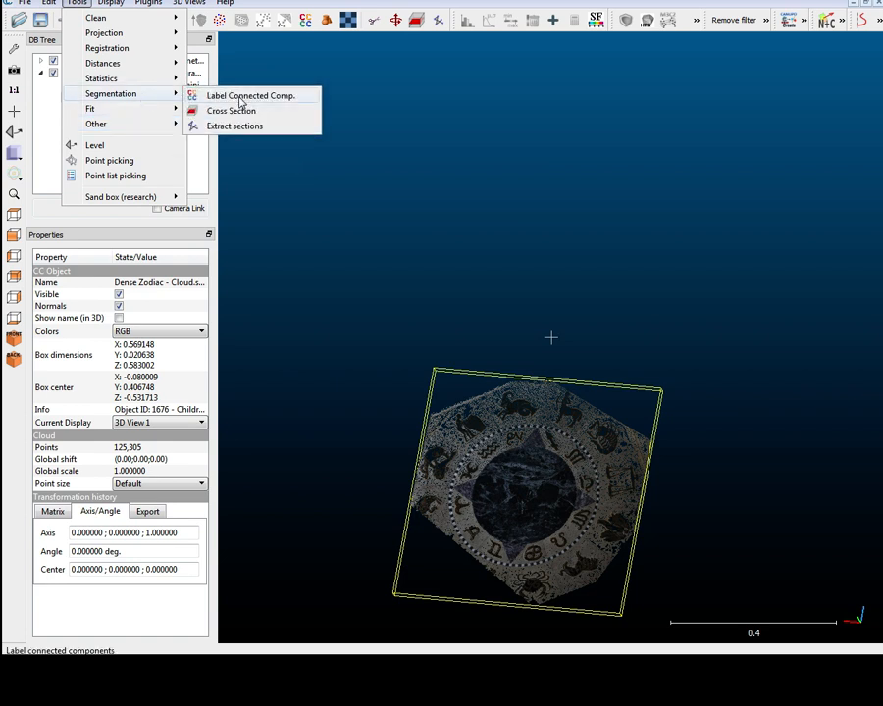
pyautogui.click(231, 111)
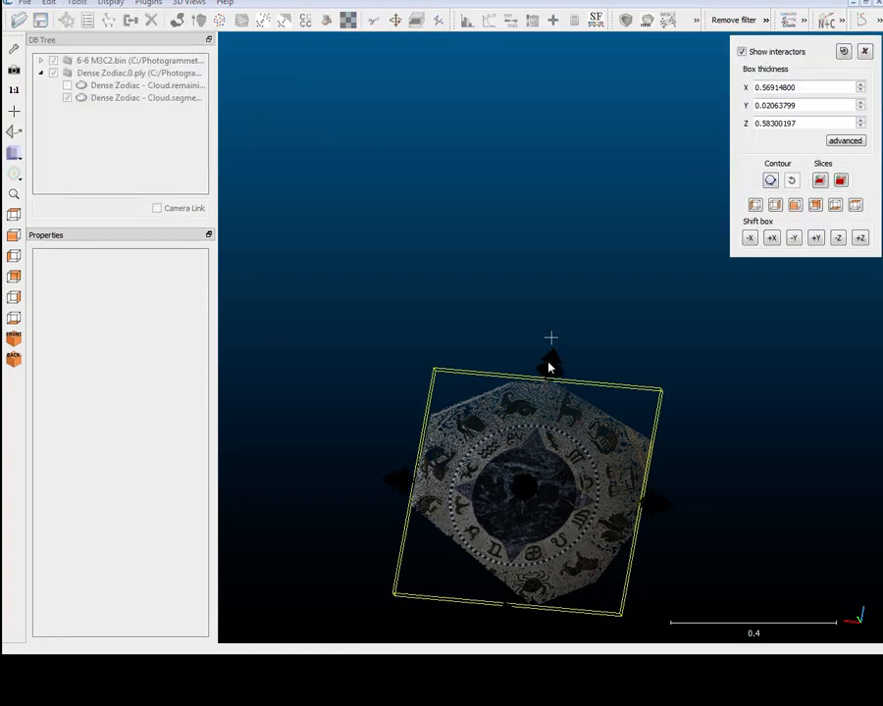
pyautogui.moveTo(553, 362); pyautogui.dragTo(626, 312)
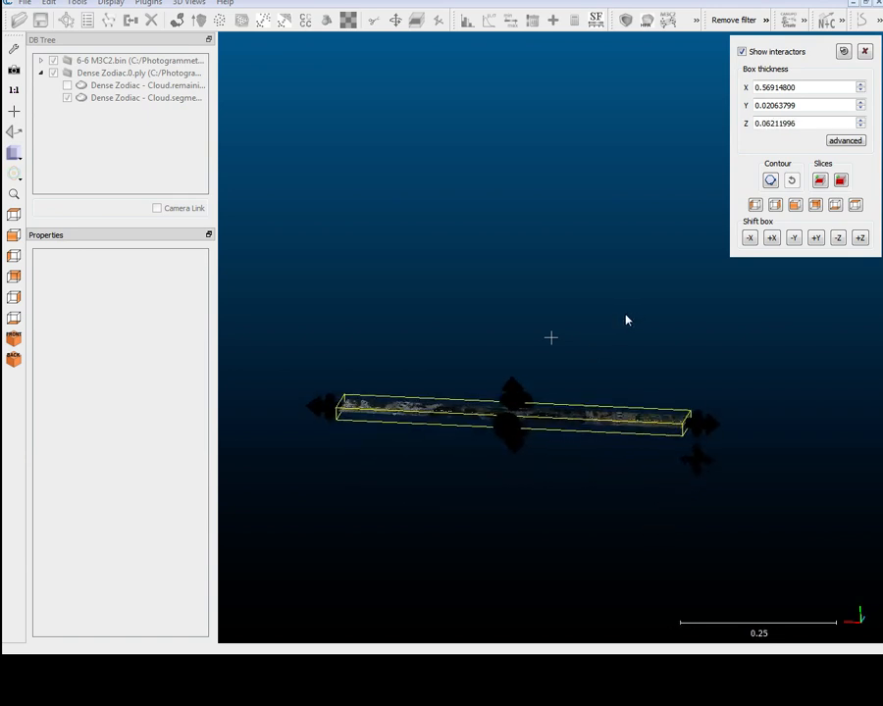
pyautogui.scroll(8, 626, 321)
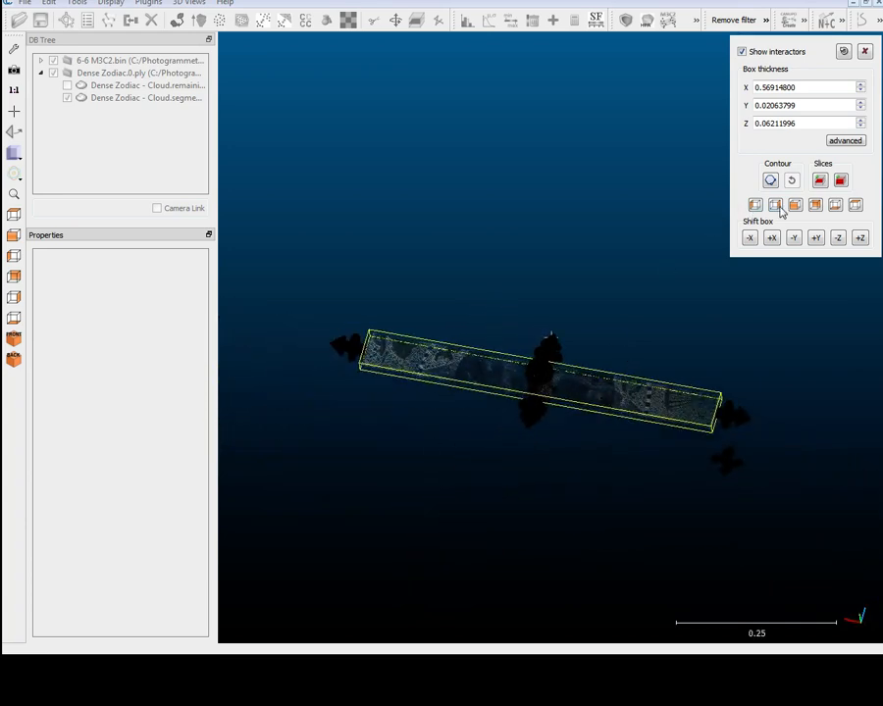
pyautogui.click(864, 51)
# Open Rasterize for the segmented zodiac cloud and update the grid
pyautogui.click(77, 3)
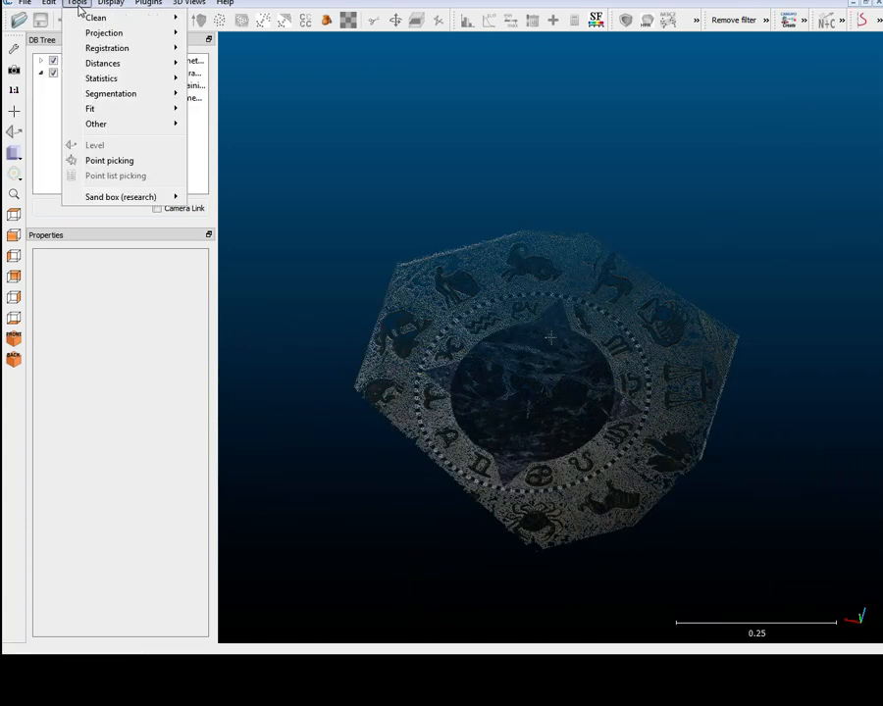
pyautogui.moveTo(110, 3)
pyautogui.moveTo(79, 5)
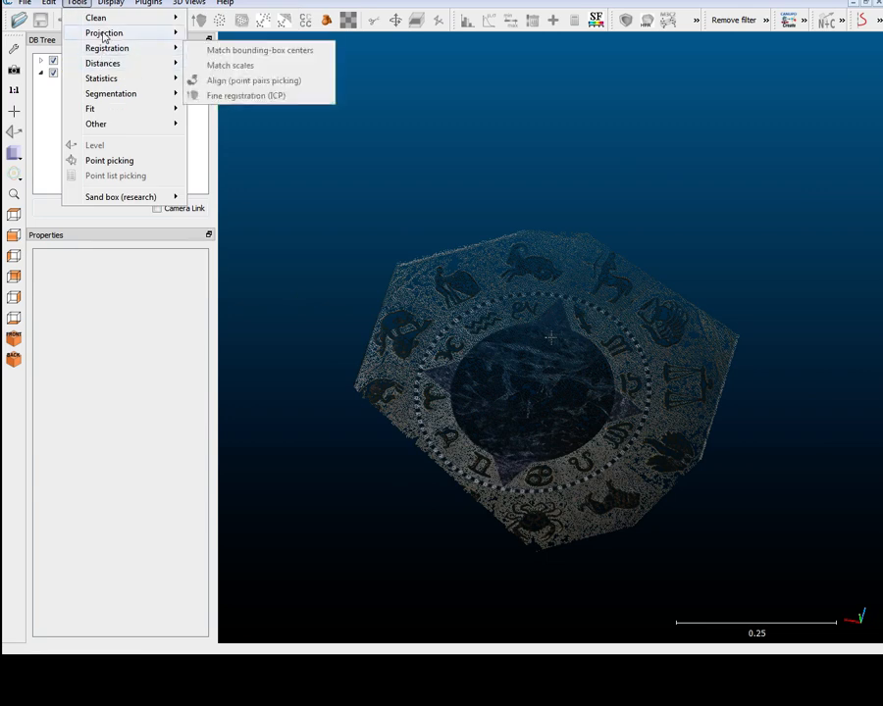
pyautogui.moveTo(103, 35)
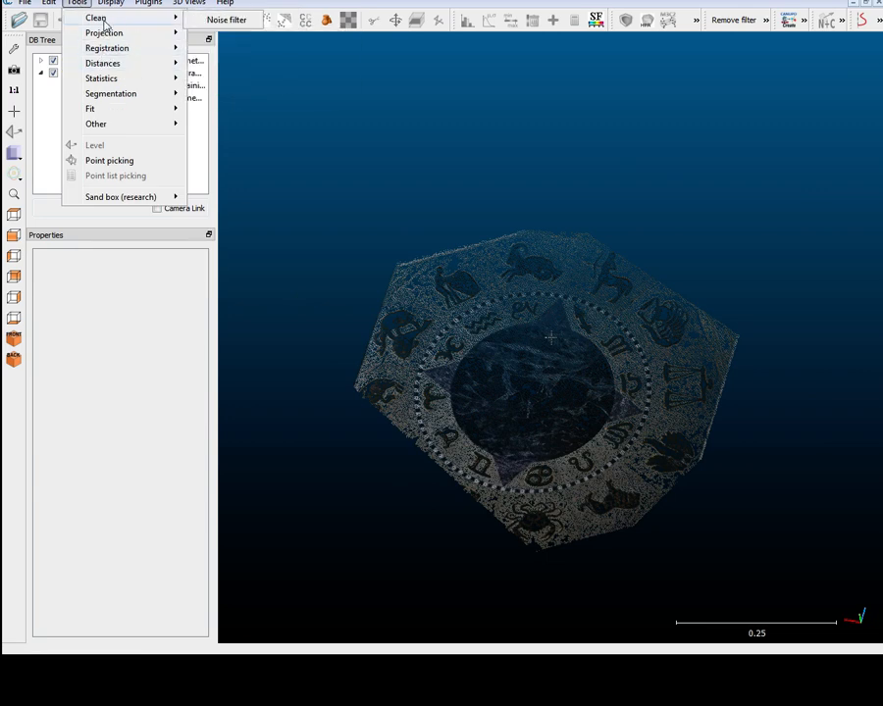
pyautogui.click(137, 86)
pyautogui.click(137, 98)
pyautogui.click(76, 4)
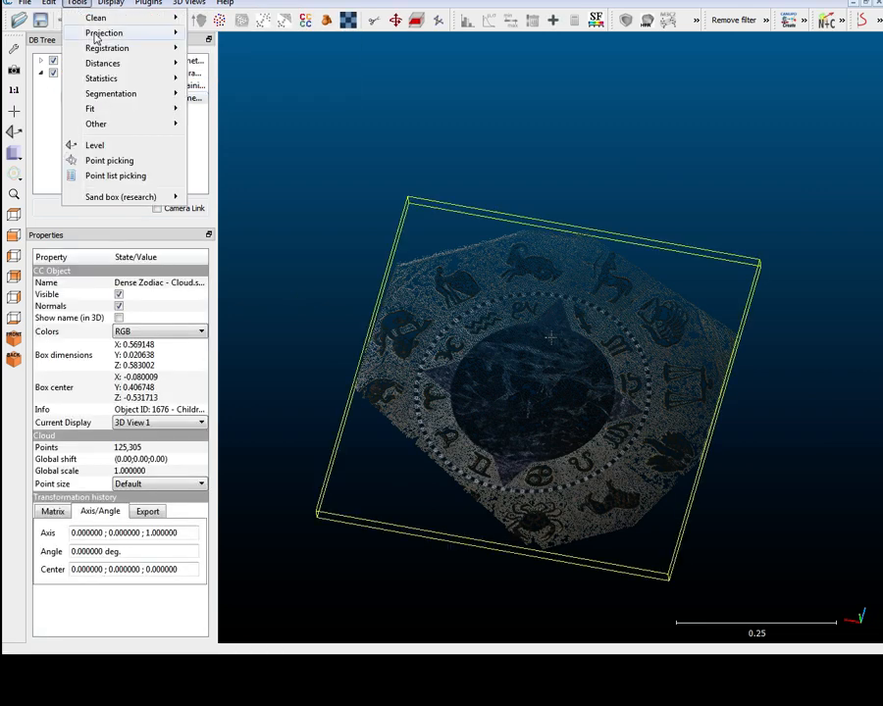
pyautogui.moveTo(98, 37)
pyautogui.click(236, 51)
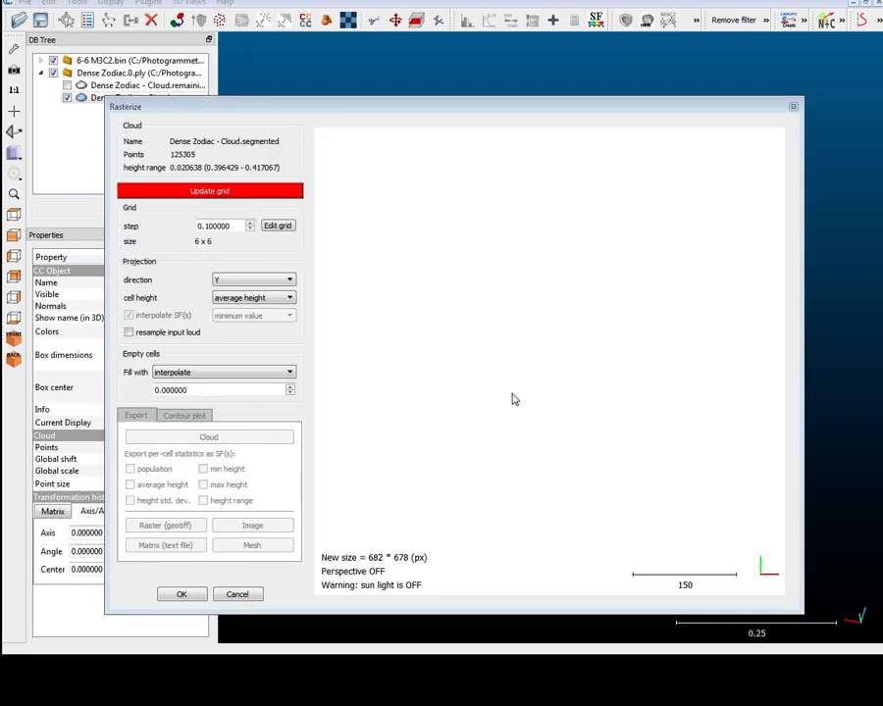
pyautogui.click(238, 191)
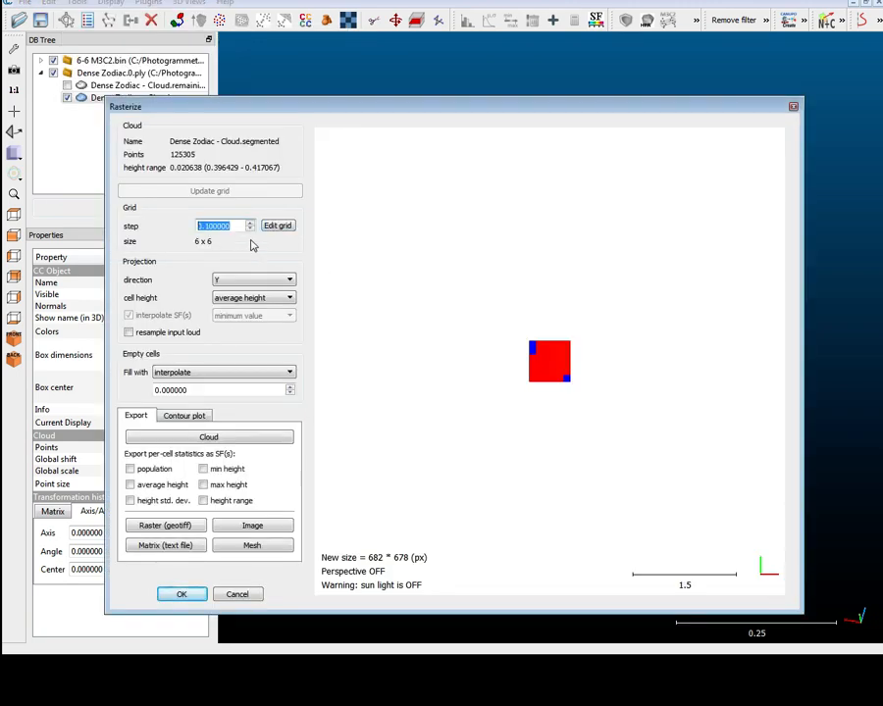
pyautogui.click(277, 225)
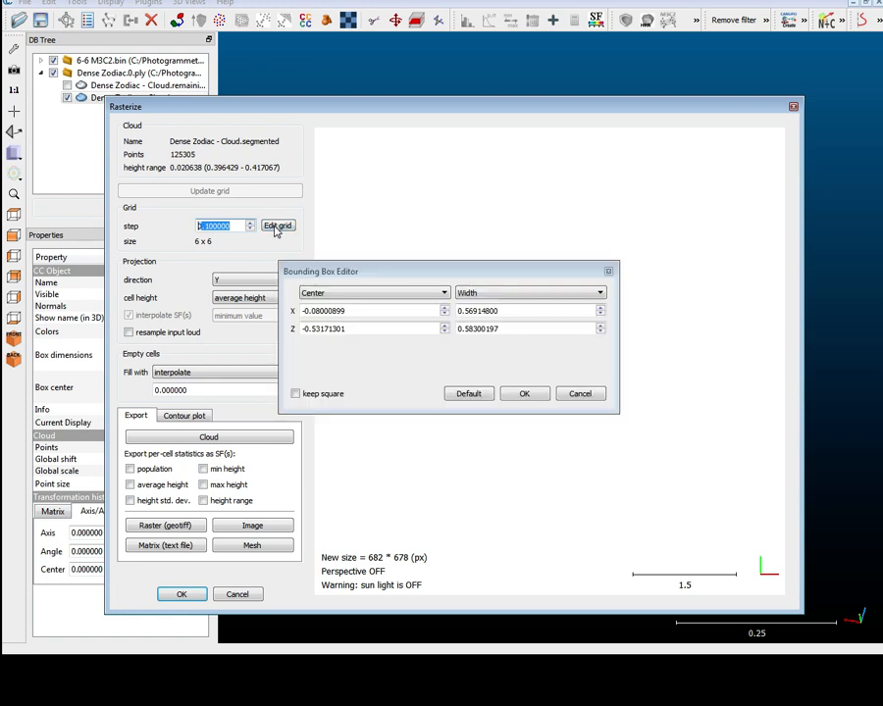
pyautogui.click(534, 393)
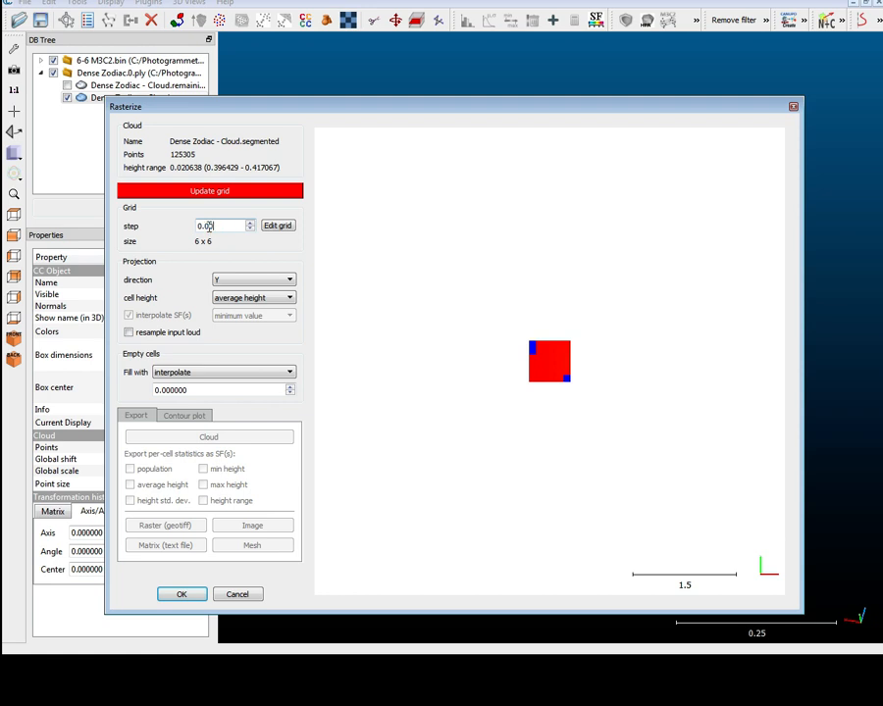
pyautogui.click(278, 227)
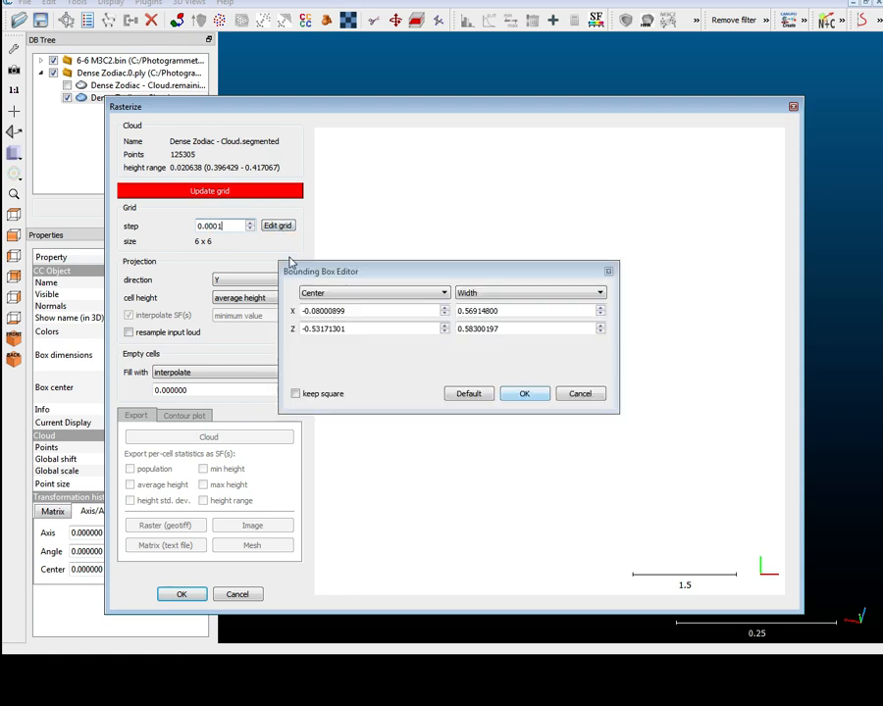
pyautogui.click(525, 393)
pyautogui.click(236, 194)
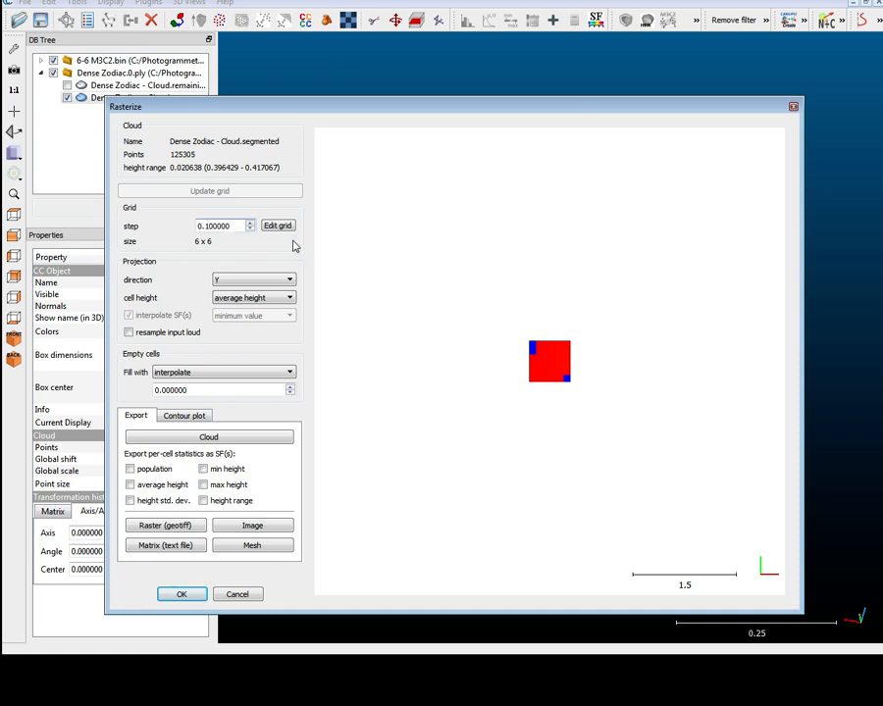
# Set the raster grid step to 0.01, update the grid, and close the Rasterize dialog
pyautogui.write('0')
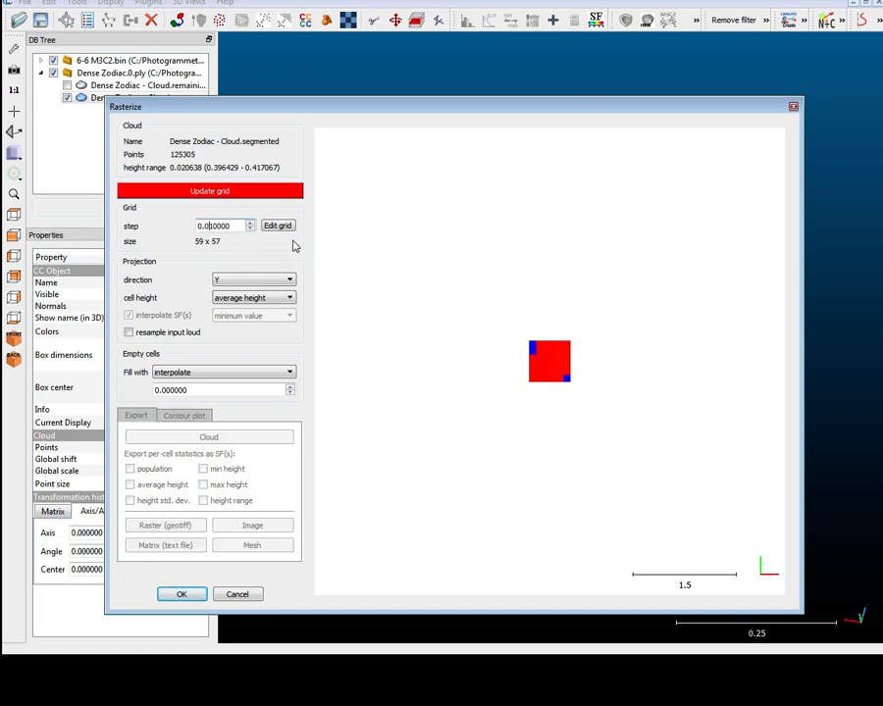
pyautogui.click(222, 190)
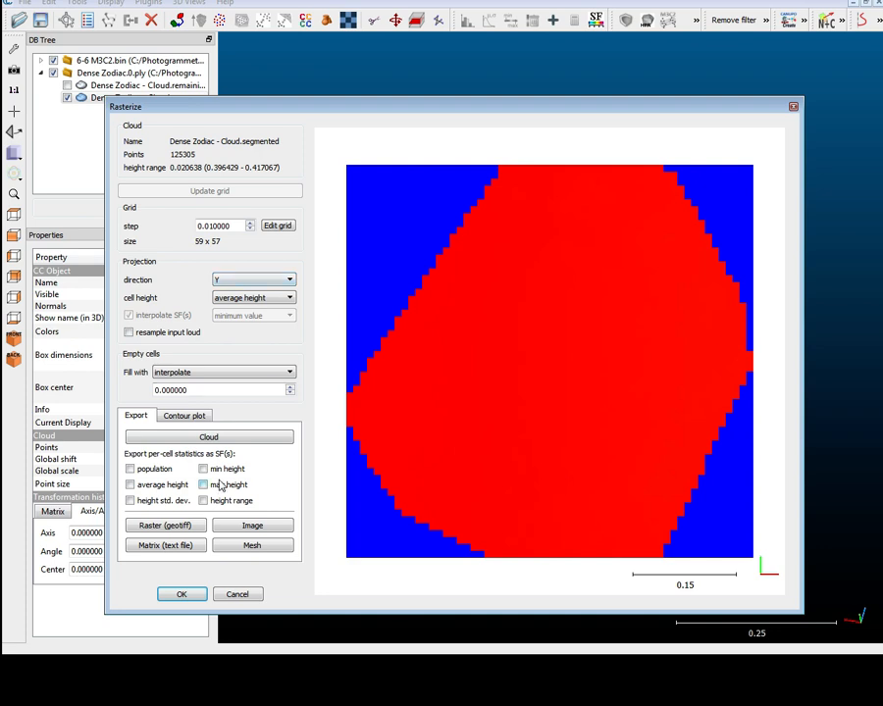
pyautogui.moveTo(252, 111); pyautogui.dragTo(239, 71)
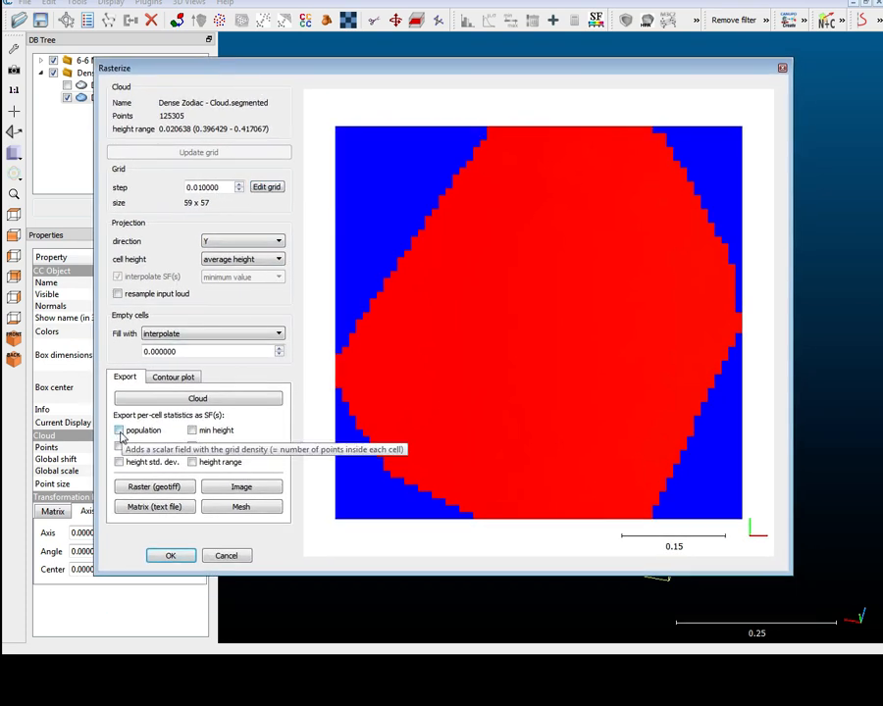
pyautogui.click(782, 69)
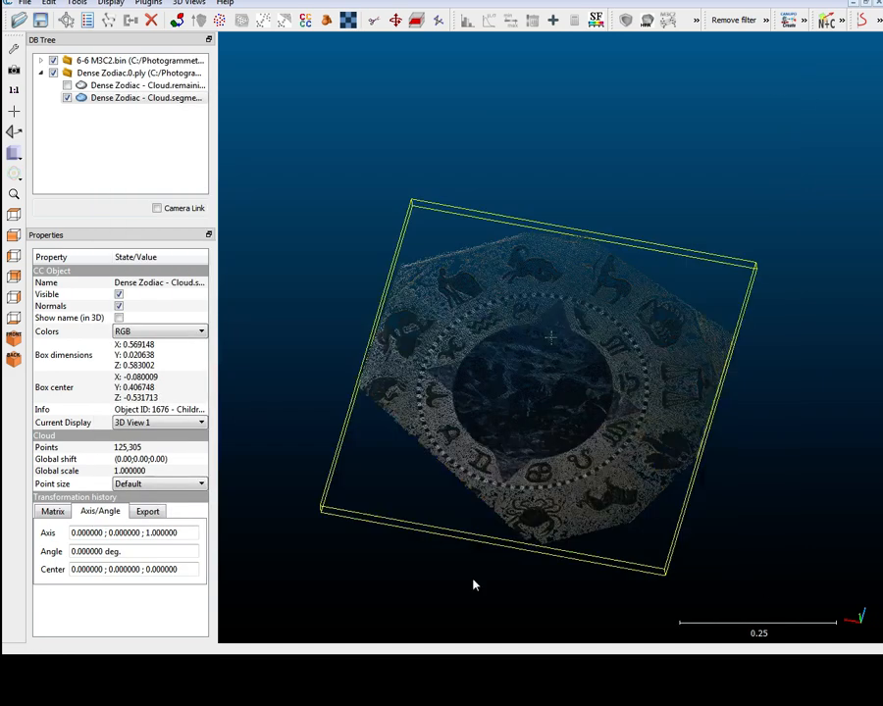
# Toggle the sun light on and back off
pyautogui.click(111, 3)
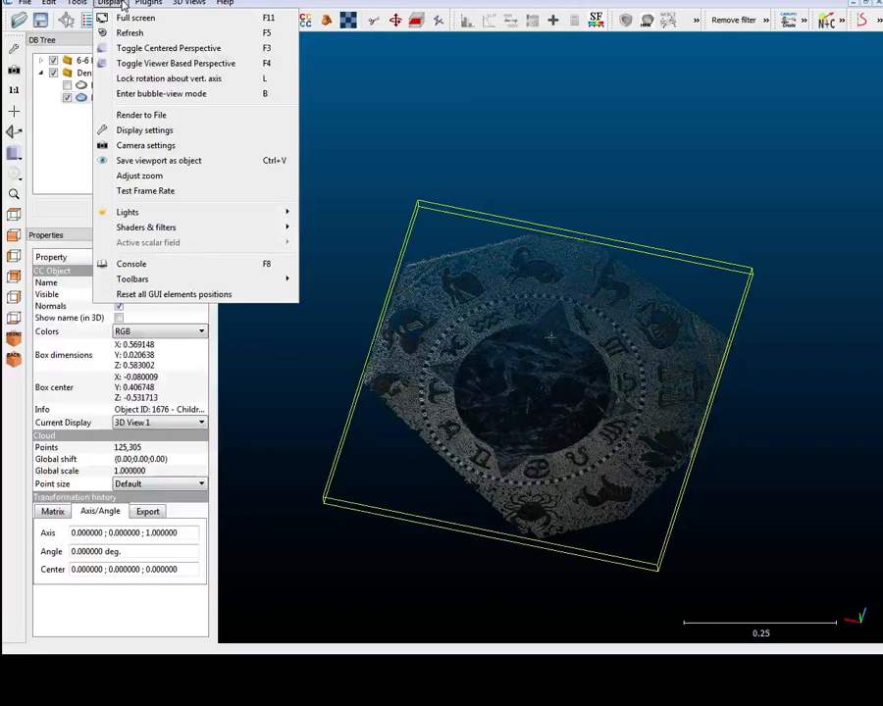
pyautogui.moveTo(206, 215)
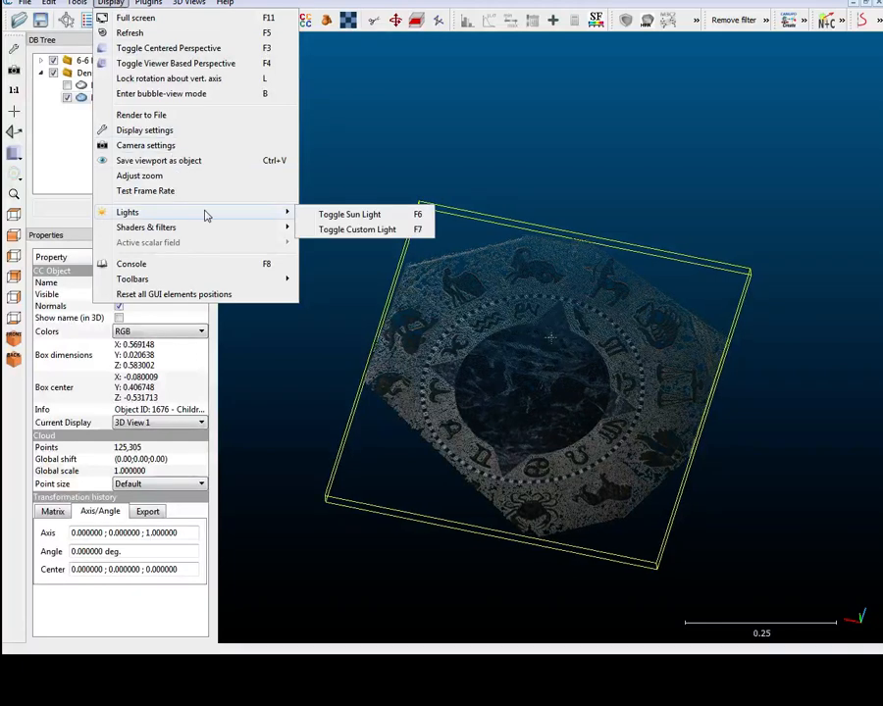
pyautogui.click(353, 218)
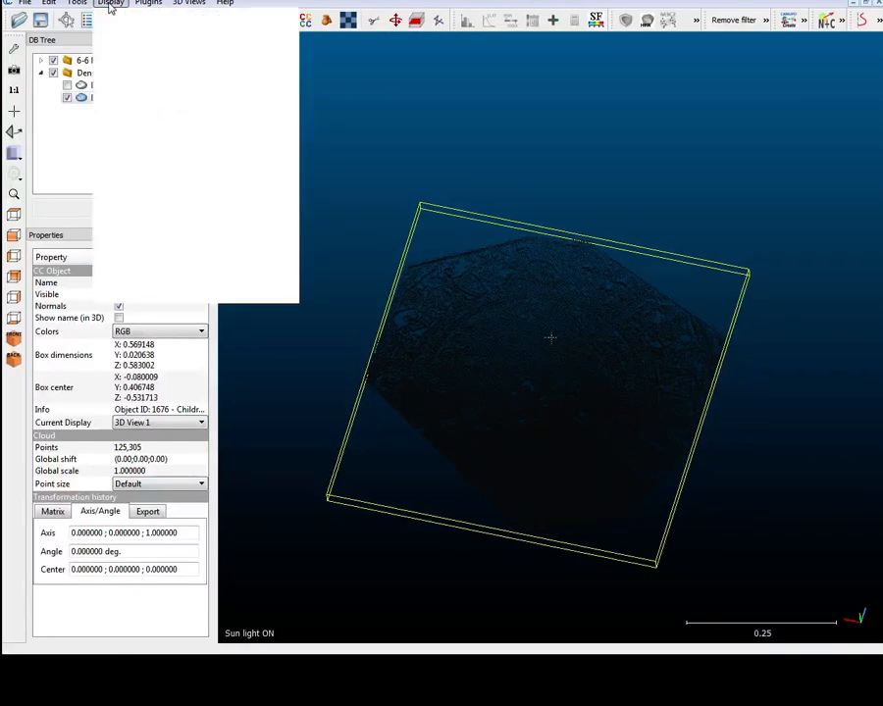
pyautogui.moveTo(201, 212)
pyautogui.click(326, 214)
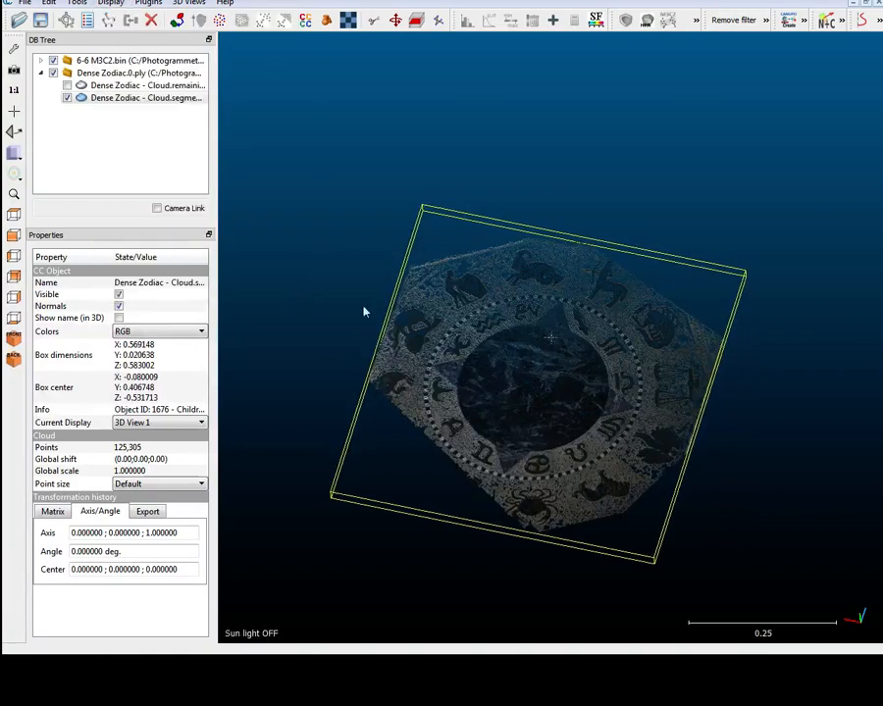
# Hide the Dense Zodiac cloud and display the 6-6 M3C2 project's 5 Meter TLS and SFM clouds
pyautogui.moveTo(363, 312); pyautogui.dragTo(569, 497)
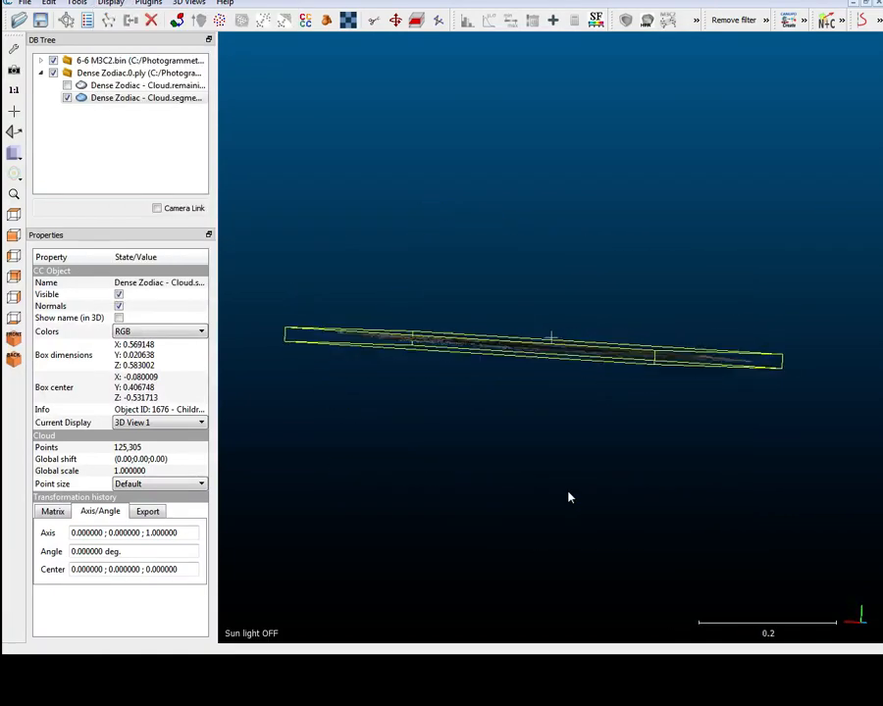
pyautogui.scroll(9, 569, 497)
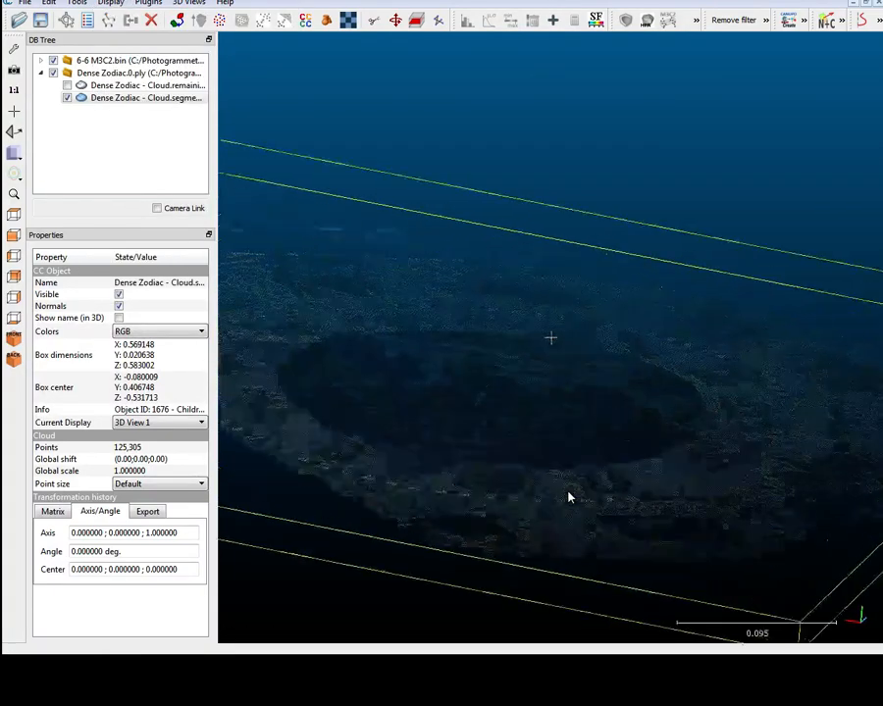
pyautogui.click(40, 73)
pyautogui.click(40, 61)
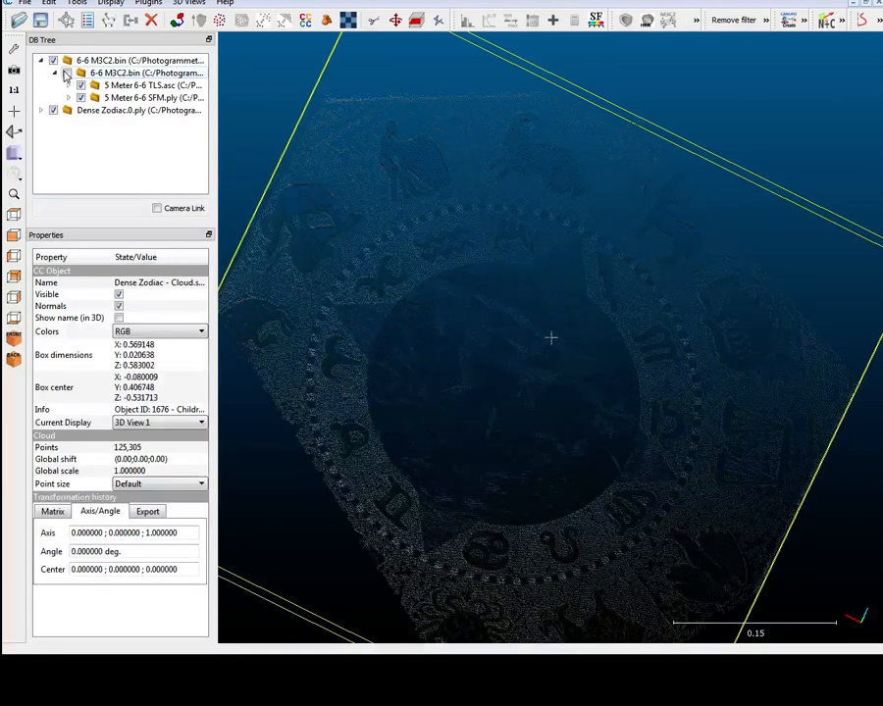
pyautogui.click(53, 110)
pyautogui.click(108, 85)
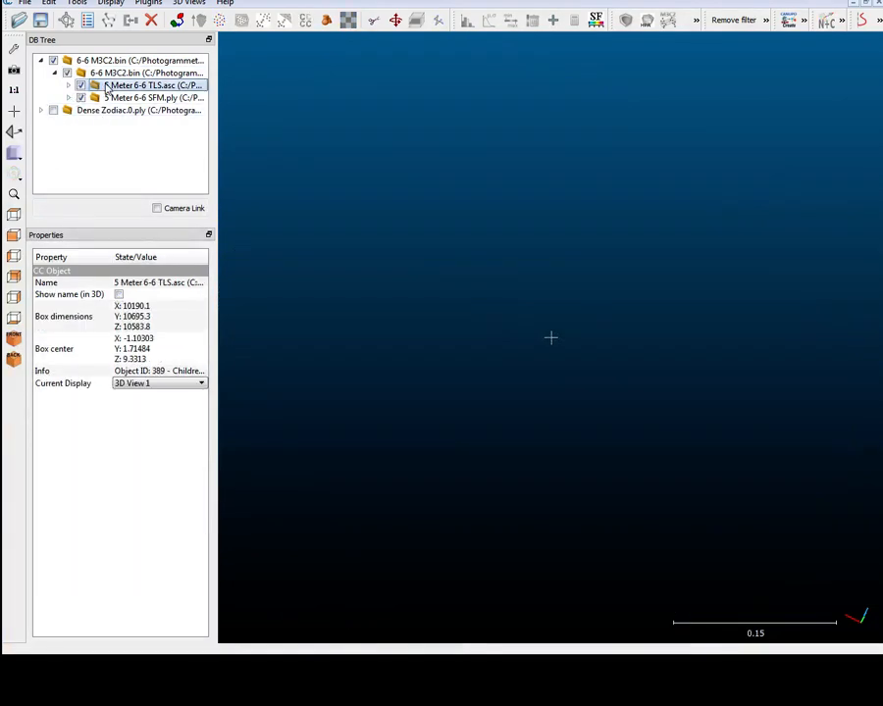
pyautogui.click(22, 91)
pyautogui.moveTo(438, 355); pyautogui.dragTo(506, 408)
pyautogui.scroll(6, 506, 407)
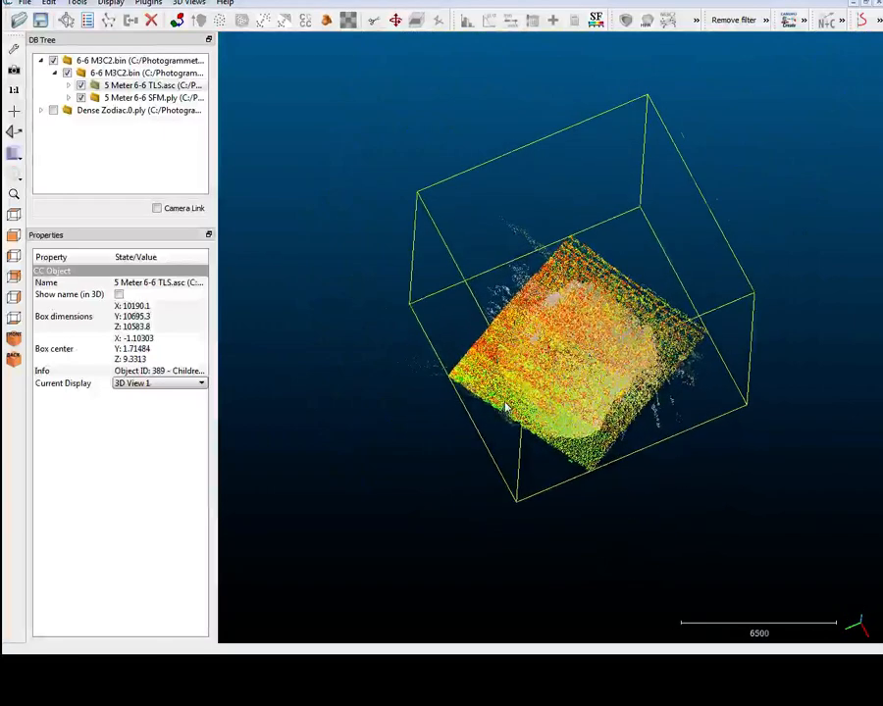
# Expand the 5 Meter TLS and SFM folders, hide the SFM cloud, and select both 5 Meter clouds
pyautogui.click(69, 85)
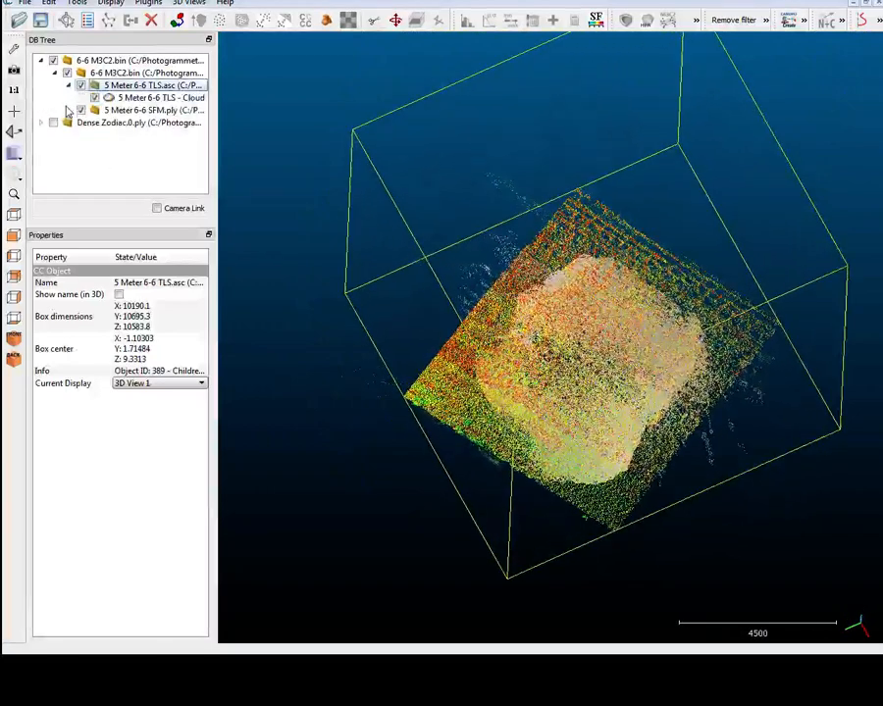
pyautogui.click(69, 110)
pyautogui.click(123, 123)
pyautogui.click(94, 98)
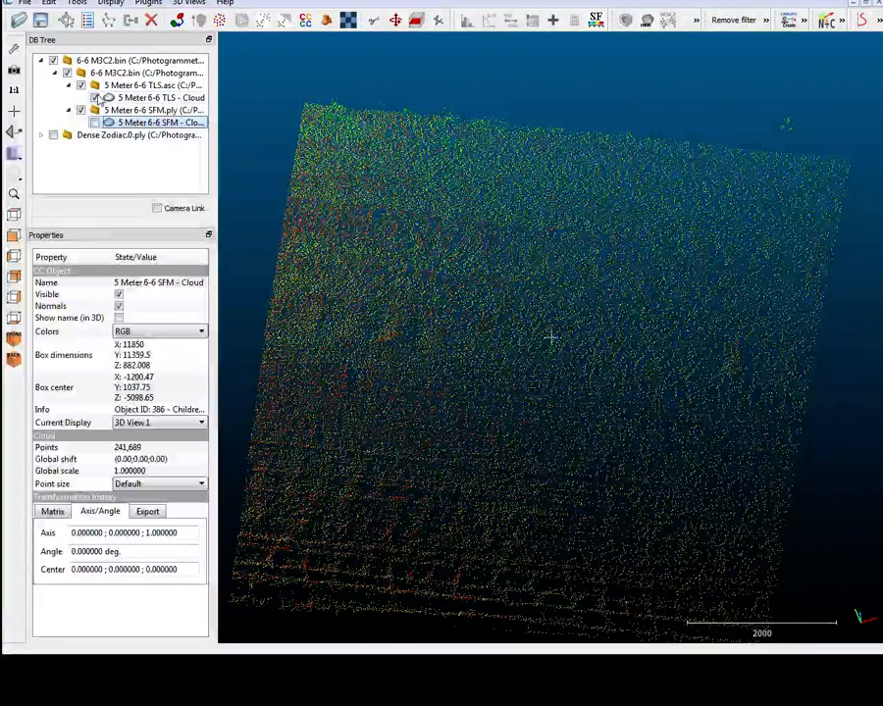
pyautogui.click(129, 98)
pyautogui.click(147, 123)
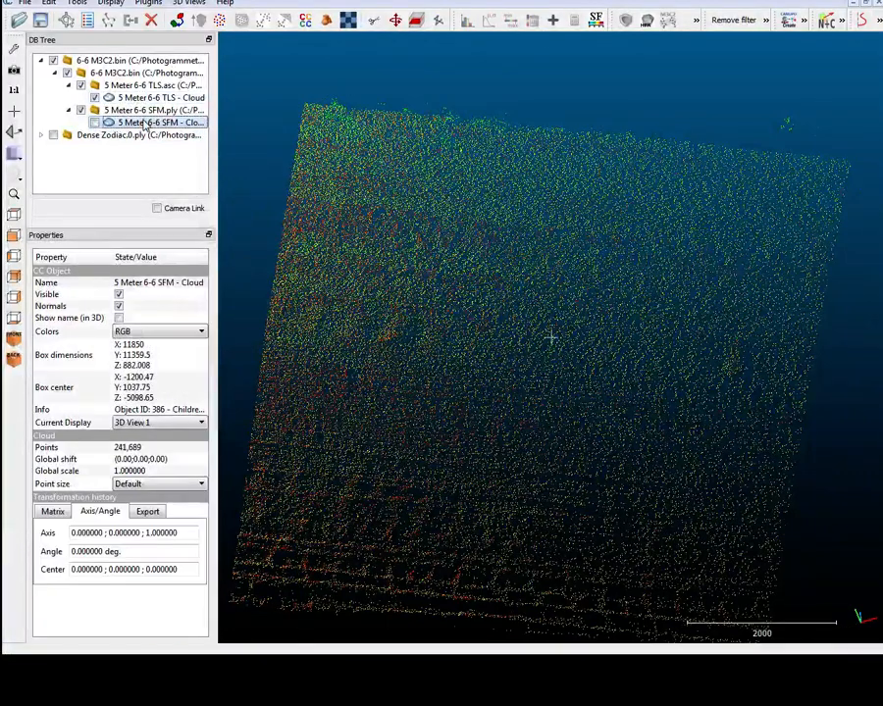
pyautogui.click(94, 98)
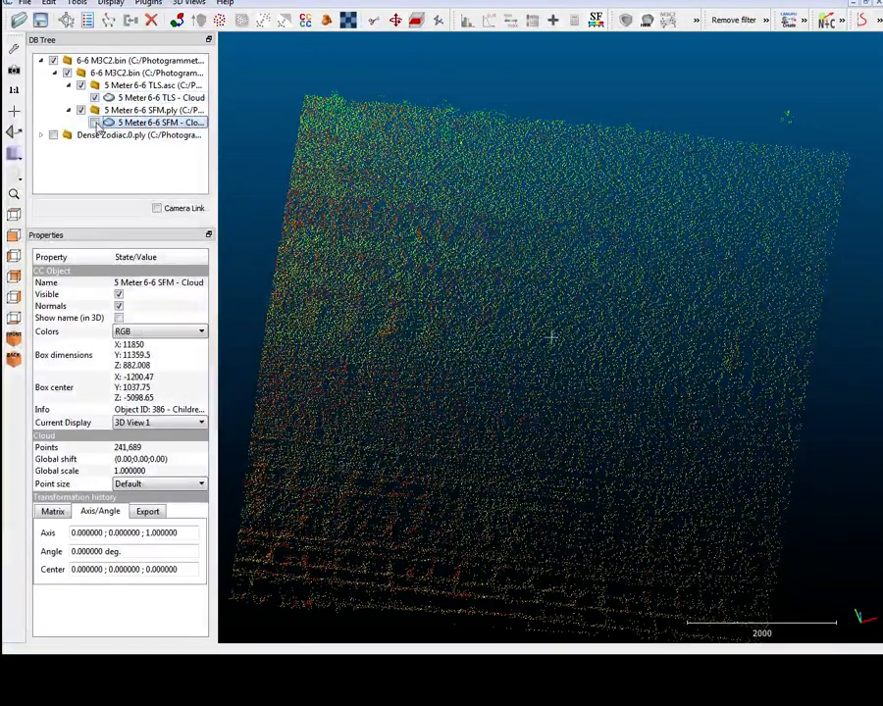
pyautogui.click(117, 101)
pyautogui.keyDown('ctrl'); pyautogui.click(140, 125); pyautogui.keyUp('ctrl')
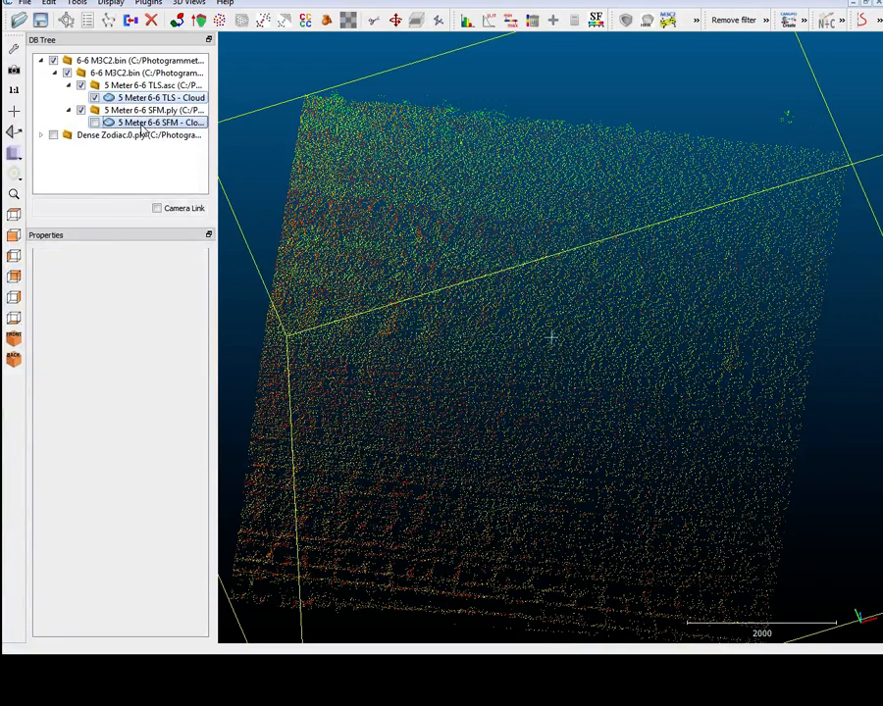
# Open the Tools menu for the selected 5 Meter clouds
pyautogui.click(76, 3)
pyautogui.click(75, 3)
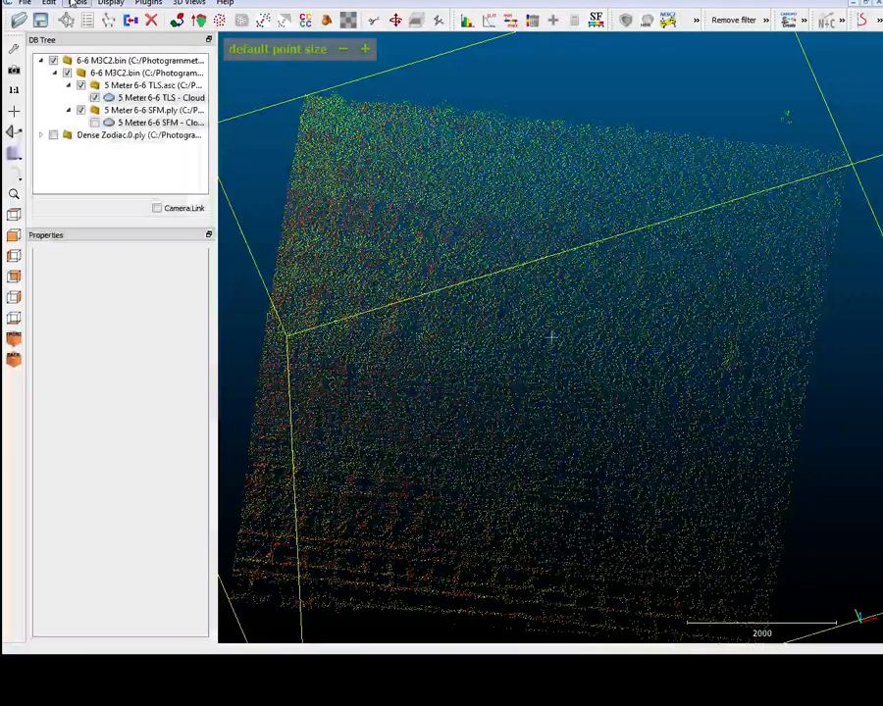